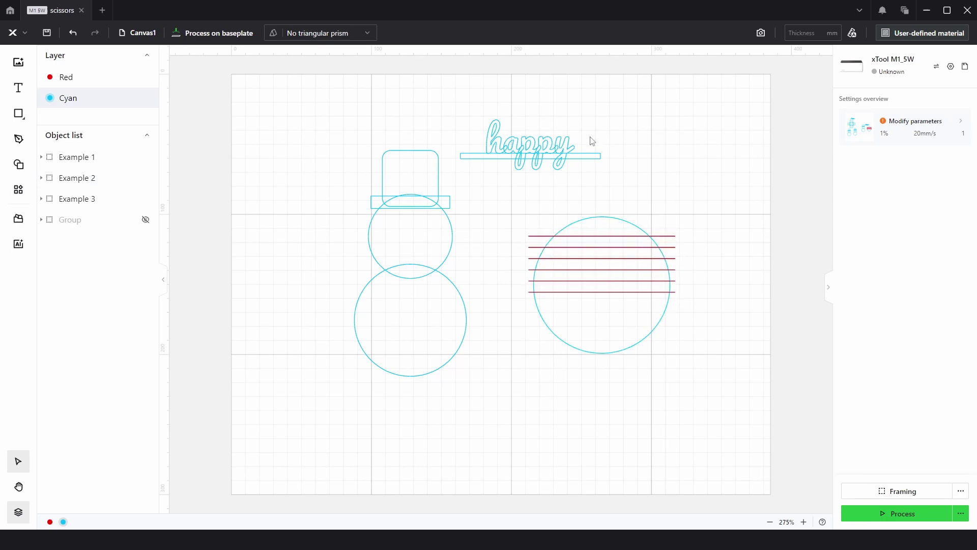
# - Centre the snowman in view and hide the 'happy' text bar and red-lined circle examples
pyautogui.scroll(5, 542, 137)
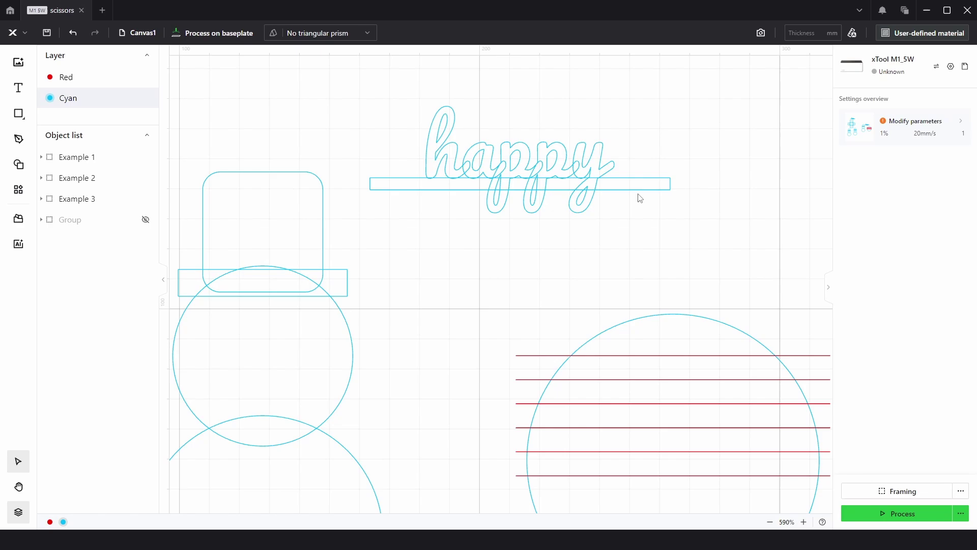
pyautogui.scroll(3, 613, 190)
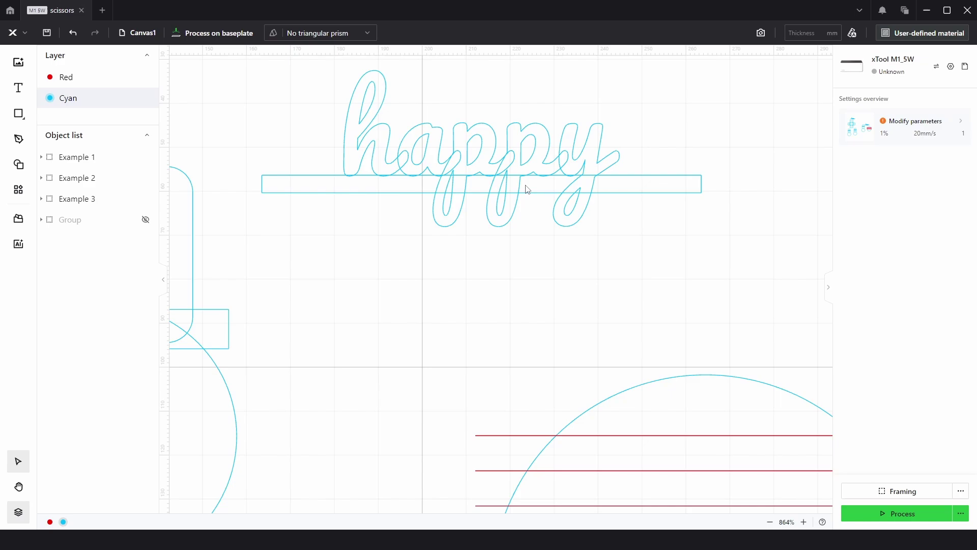
pyautogui.scroll(-6, 496, 247)
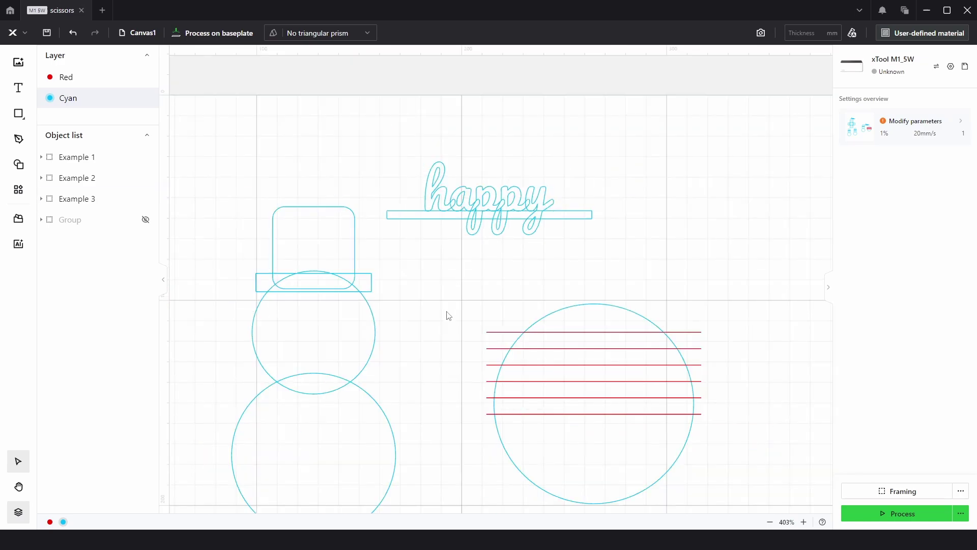
pyautogui.moveTo(448, 315); pyautogui.dragTo(587, 231)
pyautogui.moveTo(98, 198)
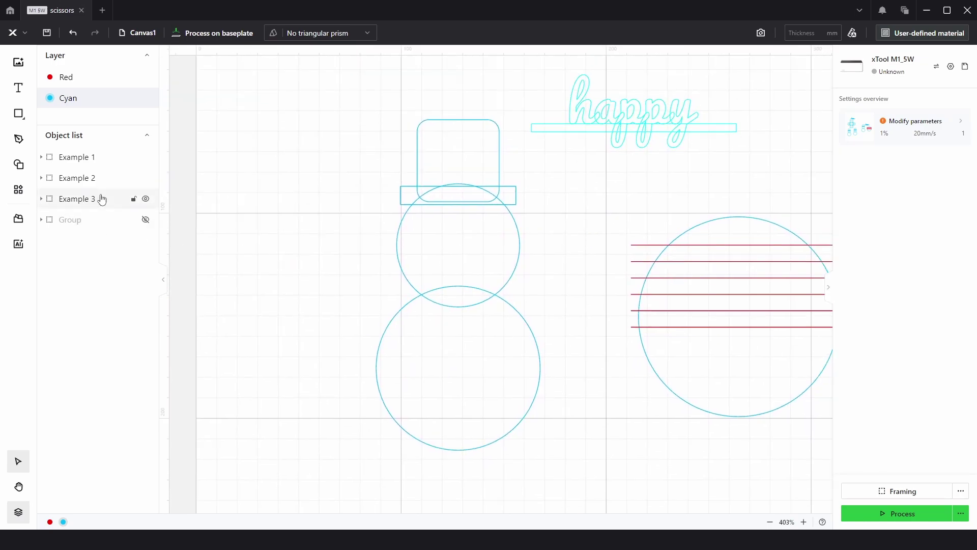
pyautogui.click(144, 200)
pyautogui.click(145, 178)
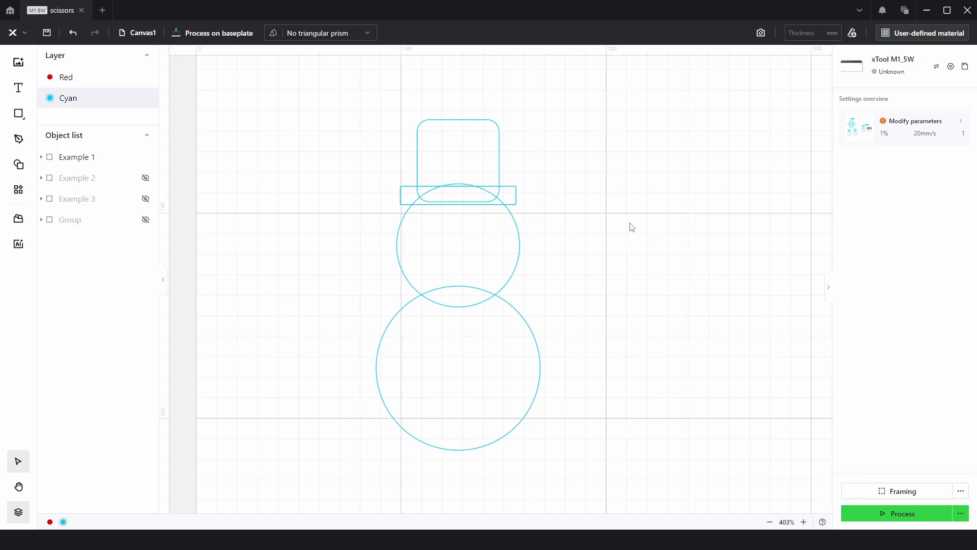
# - Select the snowman and ungroup it into separate shapes
pyautogui.scroll(1, 544, 232)
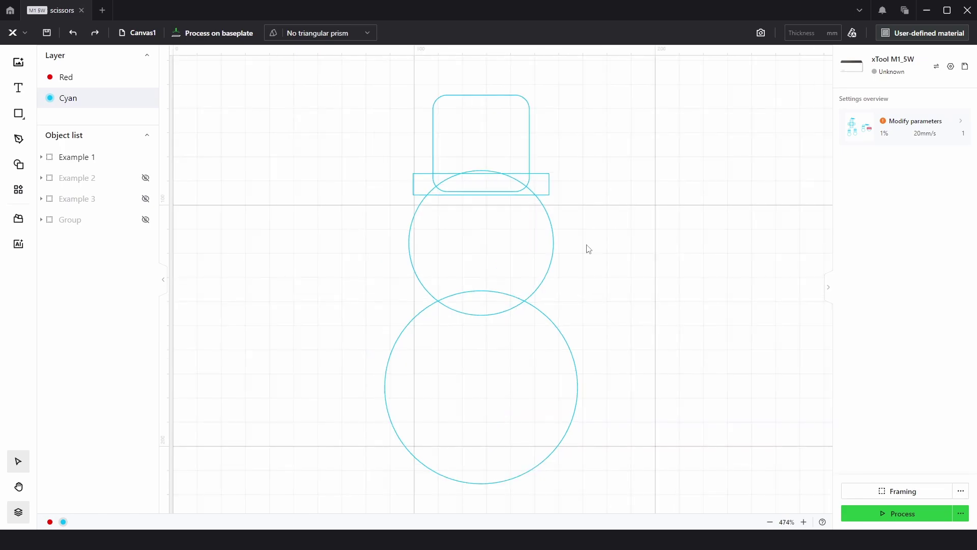
pyautogui.moveTo(579, 237); pyautogui.dragTo(525, 278)
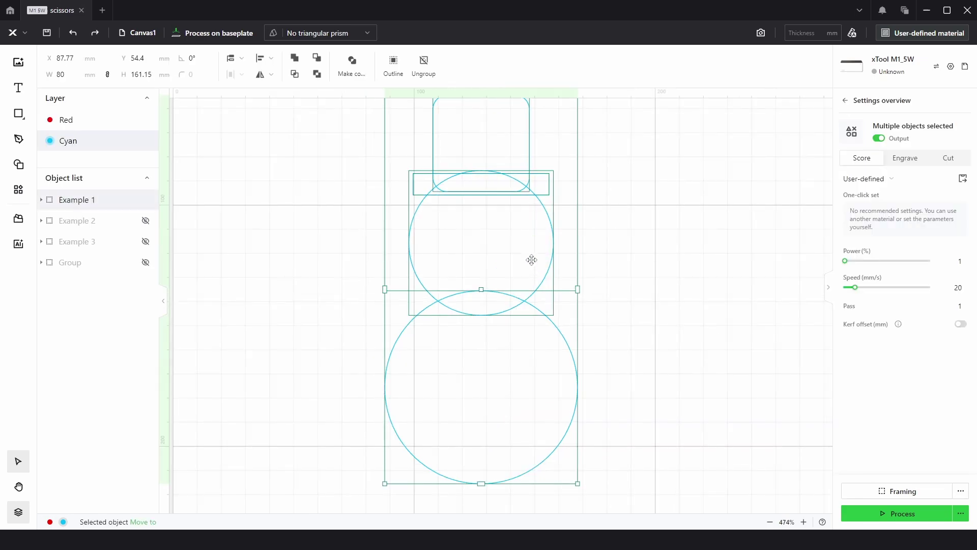
pyautogui.click(424, 64)
pyautogui.click(635, 262)
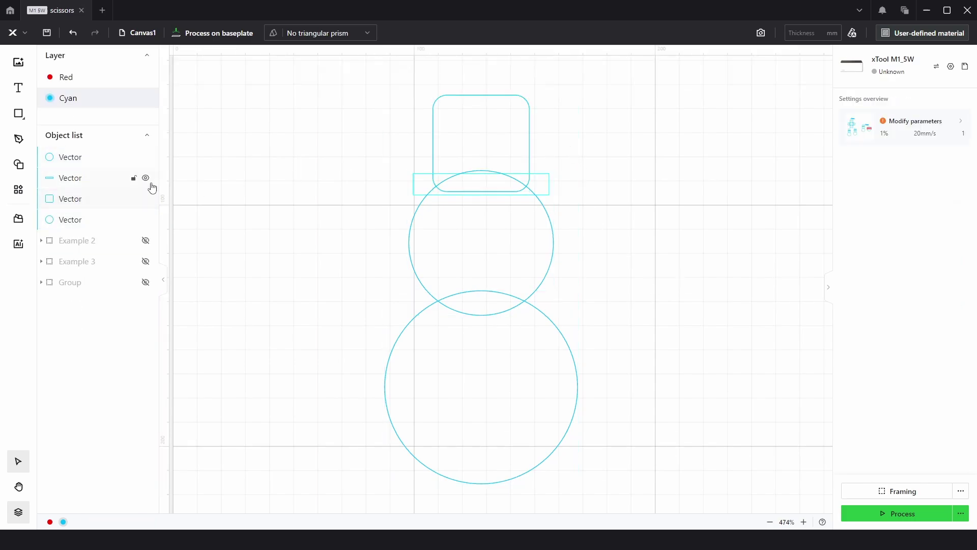
# - Hide the brim and rounded hat rectangles, leaving only the two circles
pyautogui.click(146, 179)
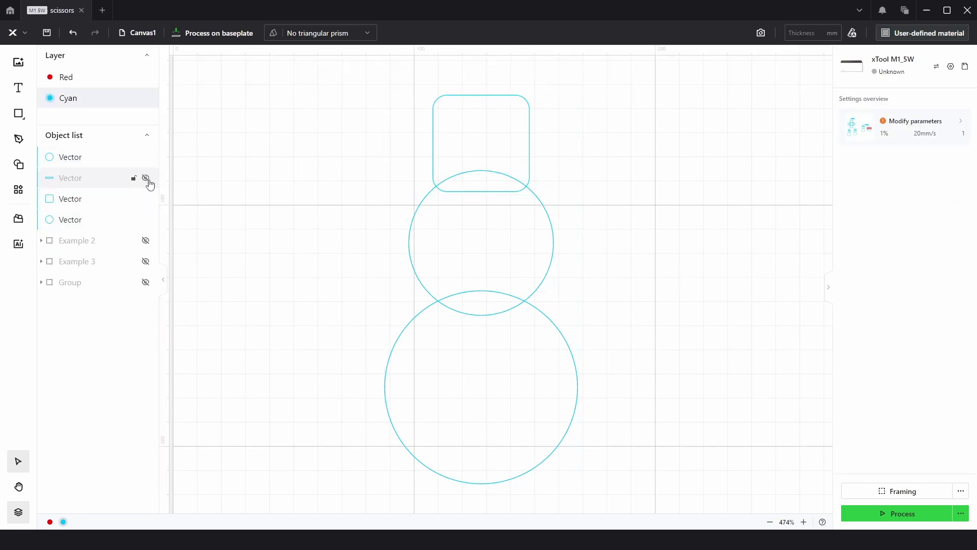
pyautogui.click(146, 199)
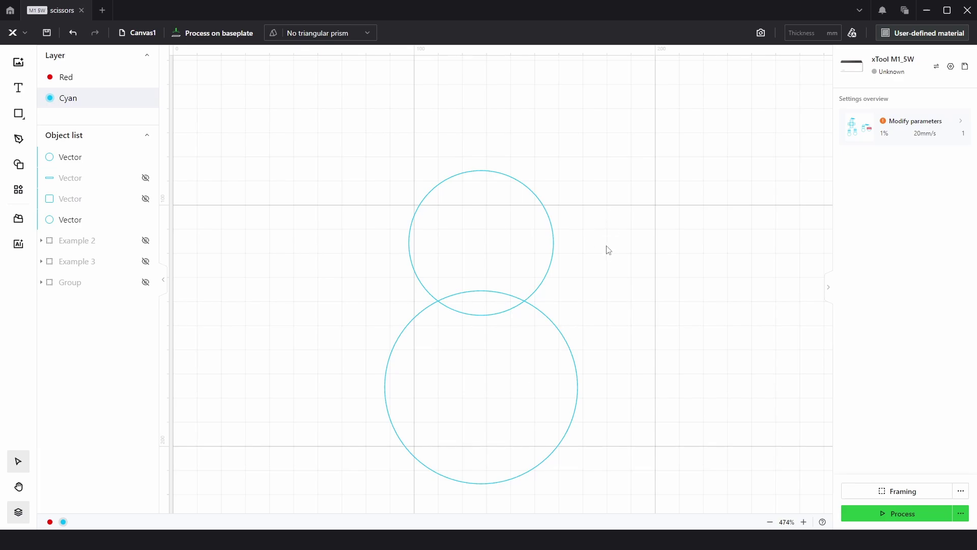
pyautogui.click(552, 251)
pyautogui.click(590, 297)
# - Make both snowman circles one compound shape and enter node editing
pyautogui.moveTo(586, 260); pyautogui.dragTo(484, 376)
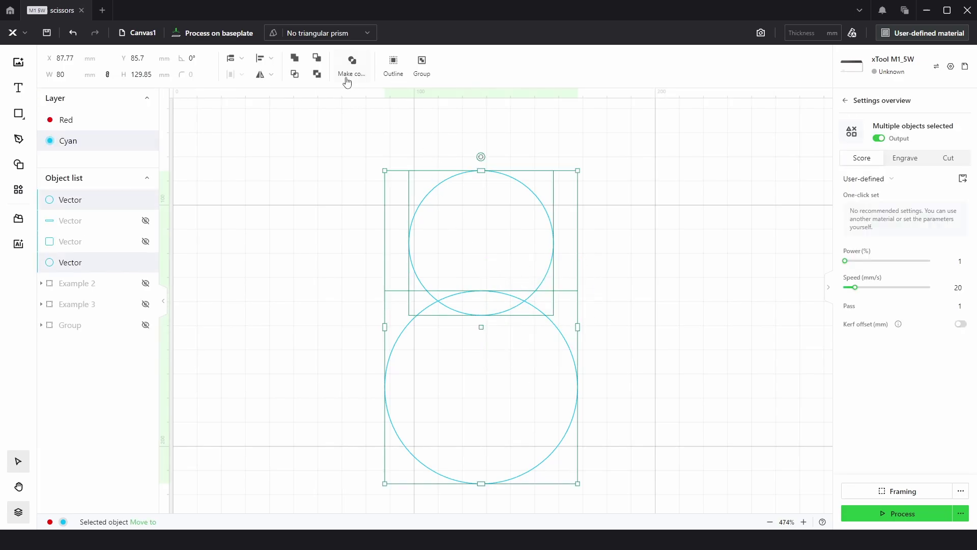
pyautogui.click(349, 67)
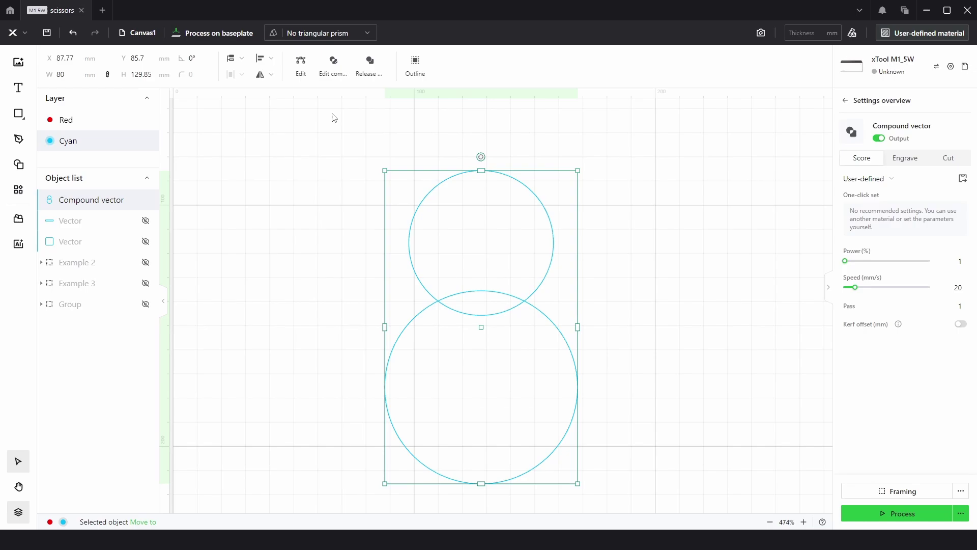
pyautogui.click(300, 65)
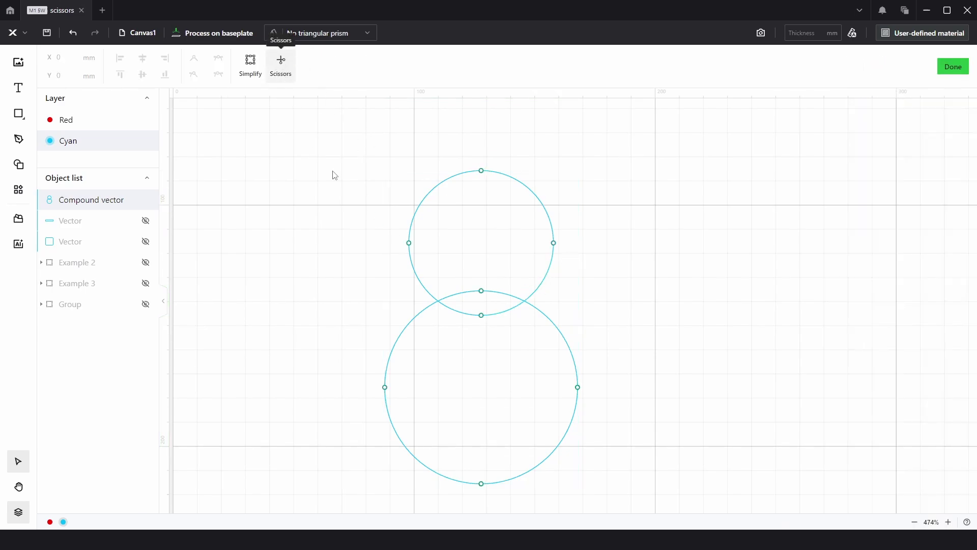
# - Trial-cut the upper circle's lower-right and lower-left arcs with Scissors
pyautogui.click(285, 77)
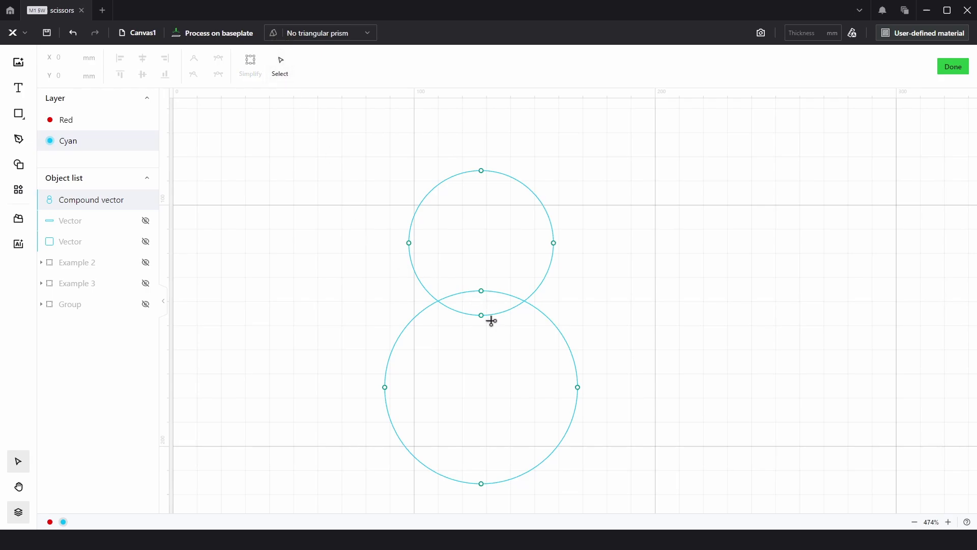
pyautogui.scroll(4, 511, 309)
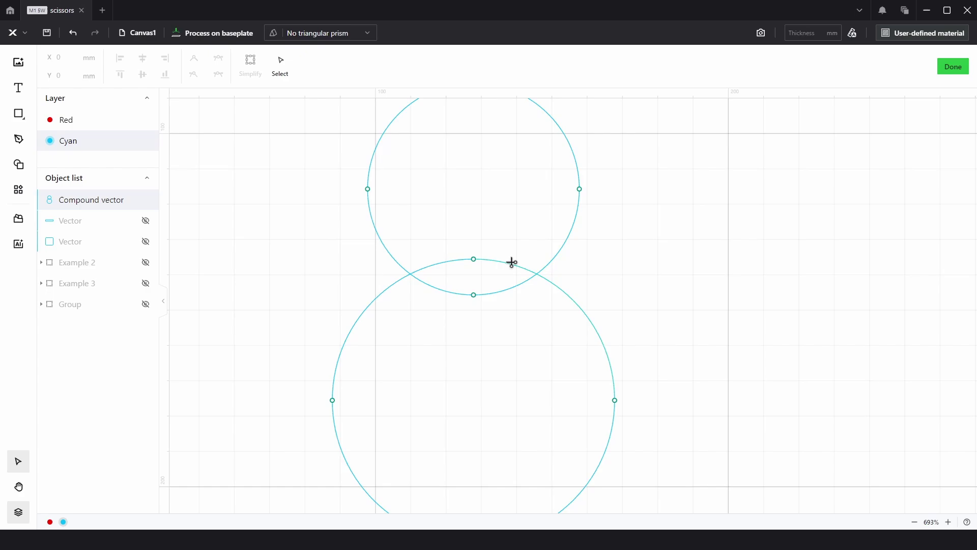
pyautogui.click(502, 296)
pyautogui.click(442, 292)
# - Restore the cut arcs and add nodes at the circles' right and left crossings
pyautogui.hotkey('ctrl', 'z')
pyautogui.hotkey('ctrl', 'z')
pyautogui.click(283, 70)
pyautogui.scroll(5, 538, 277)
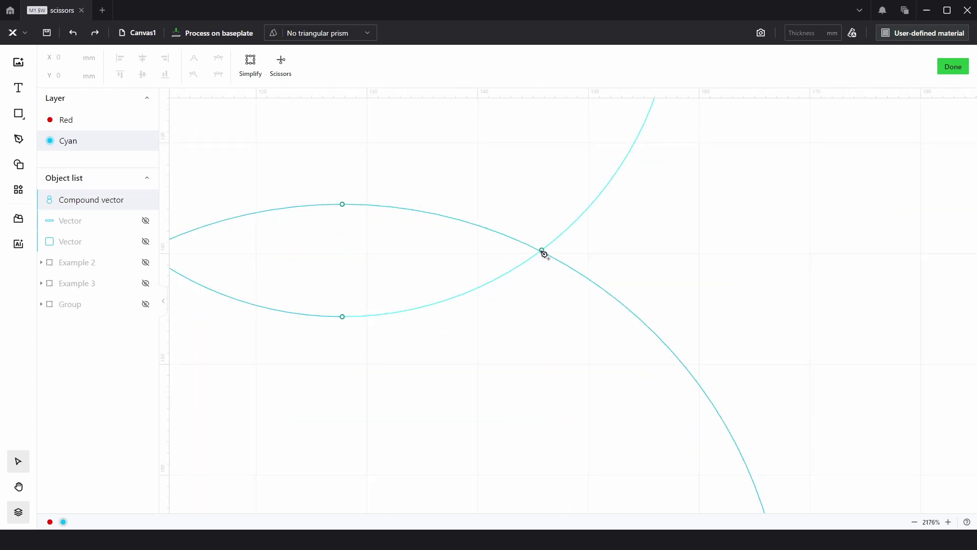
pyautogui.click(542, 252)
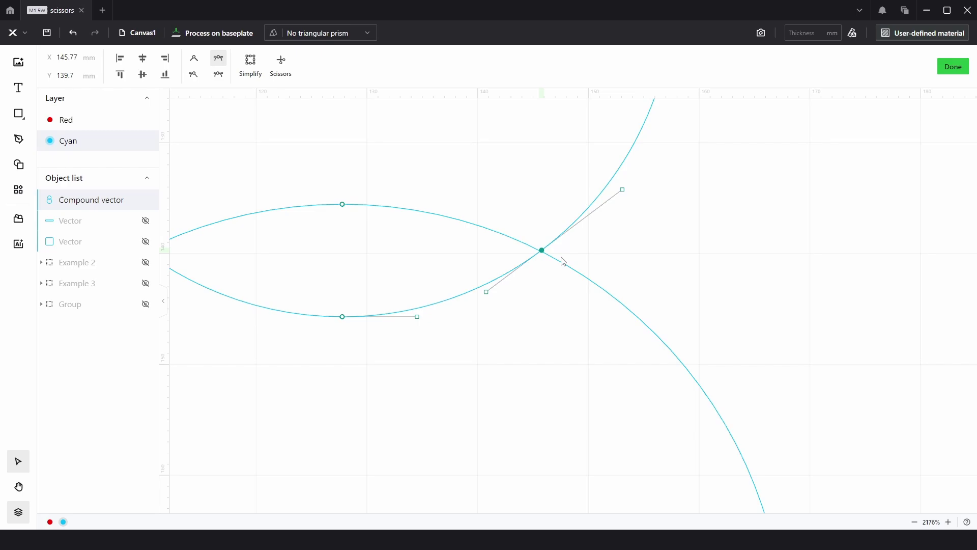
pyautogui.scroll(-3, 542, 257)
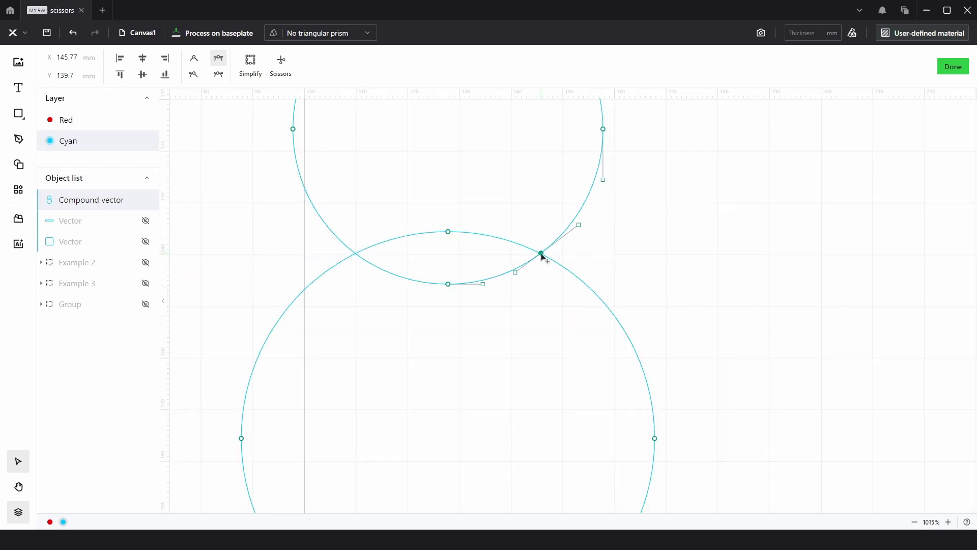
pyautogui.click(358, 255)
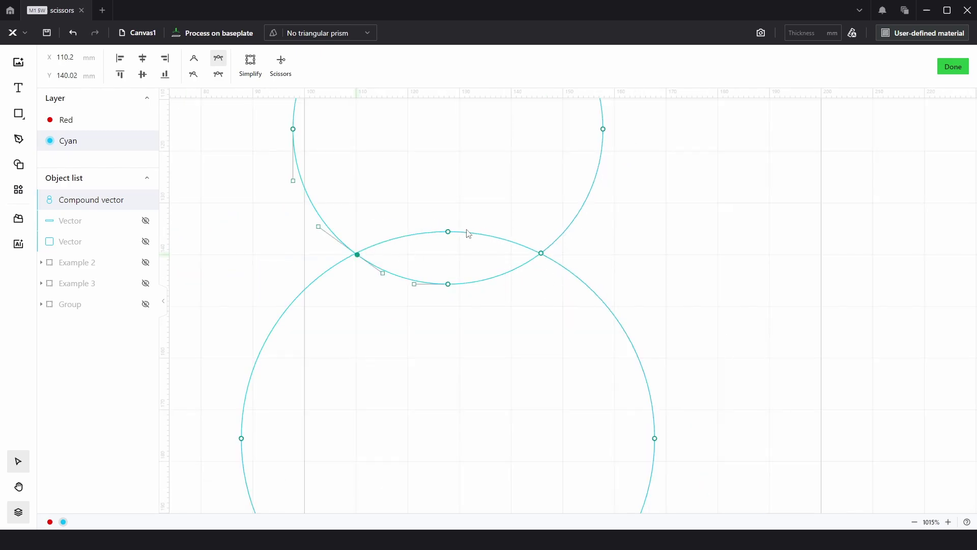
# - Test Scissors cuts on several circle arcs, undoing them afterwards
pyautogui.click(282, 67)
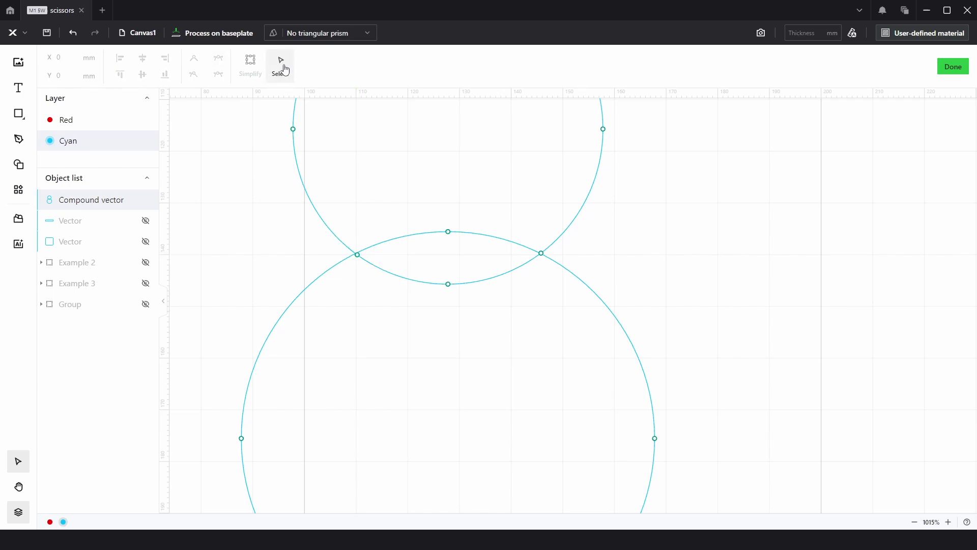
pyautogui.click(496, 237)
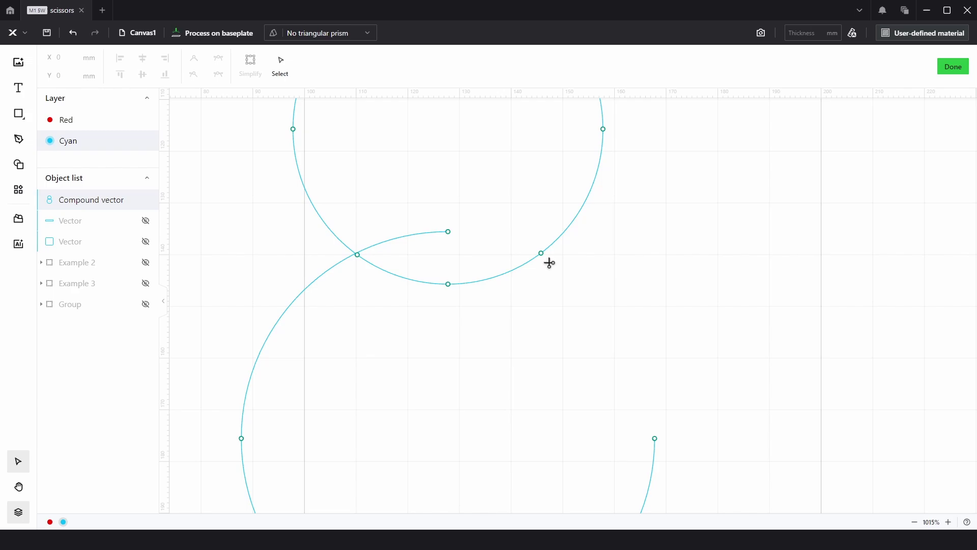
pyautogui.hotkey('ctrl', 'z')
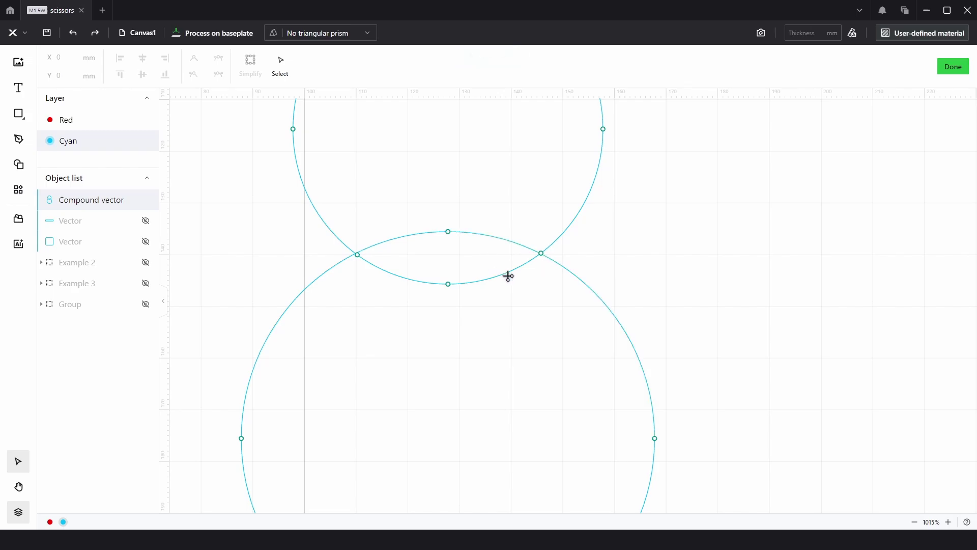
pyautogui.click(508, 275)
pyautogui.click(434, 283)
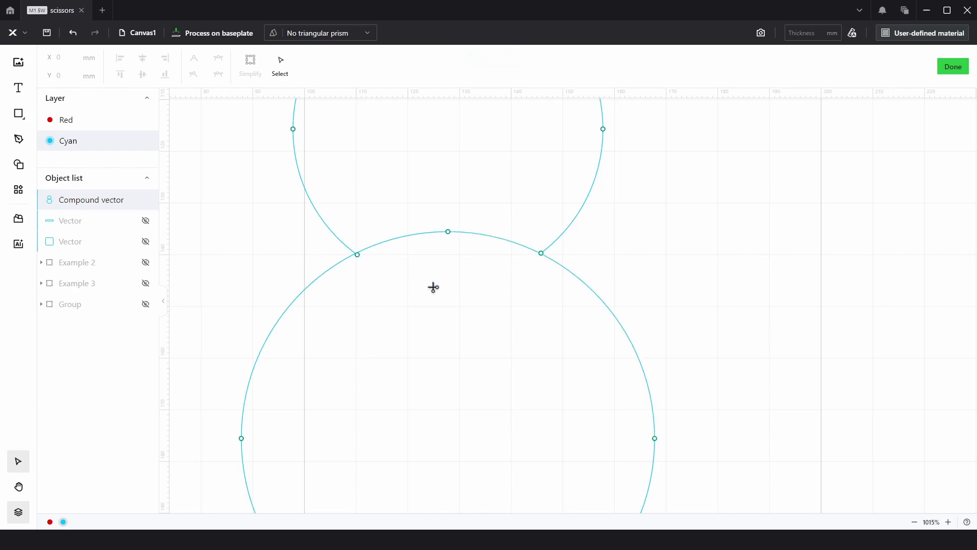
pyautogui.click(410, 239)
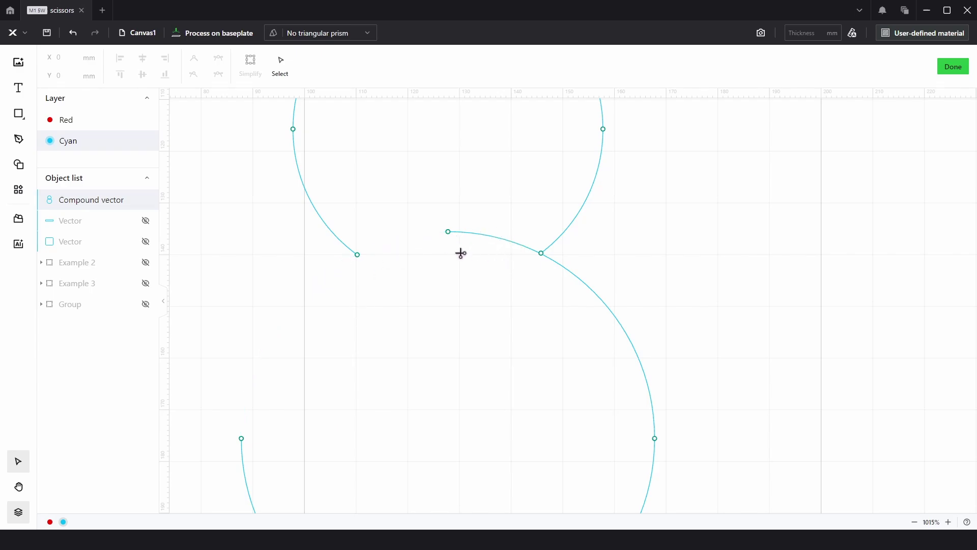
pyautogui.hotkey('ctrl', 'z')
pyautogui.hotkey('ctrl', 'z')
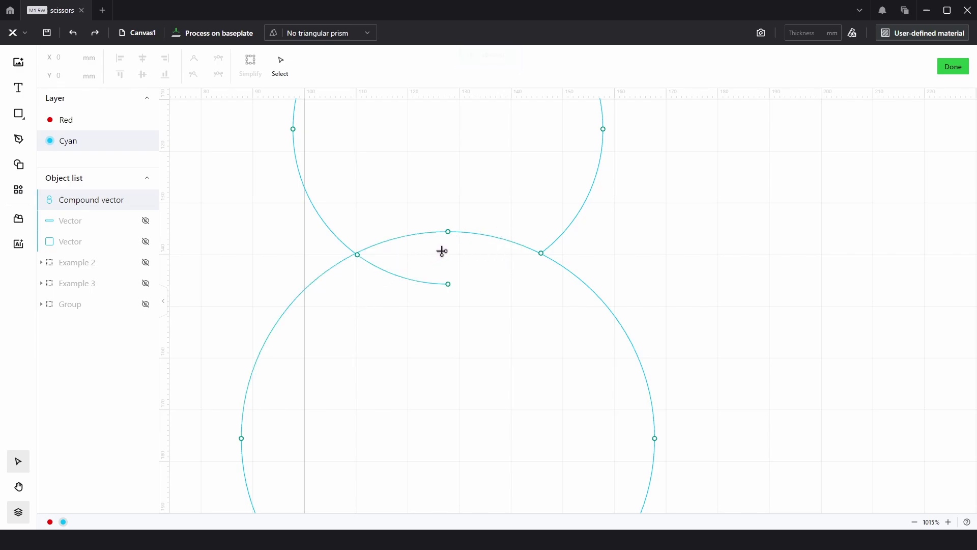
pyautogui.hotkey('ctrl', 'z')
pyautogui.hotkey('ctrl', 'z')
pyautogui.hotkey('ctrl', 'z')
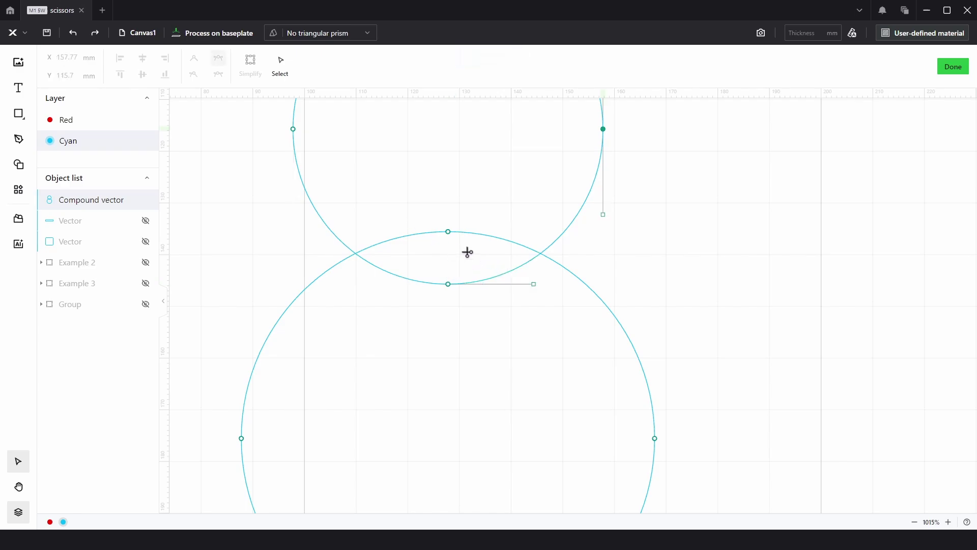
# - Release the compound into separate circle paths, then combine both circles again
pyautogui.scroll(-3, 435, 267)
pyautogui.scroll(1, 605, 223)
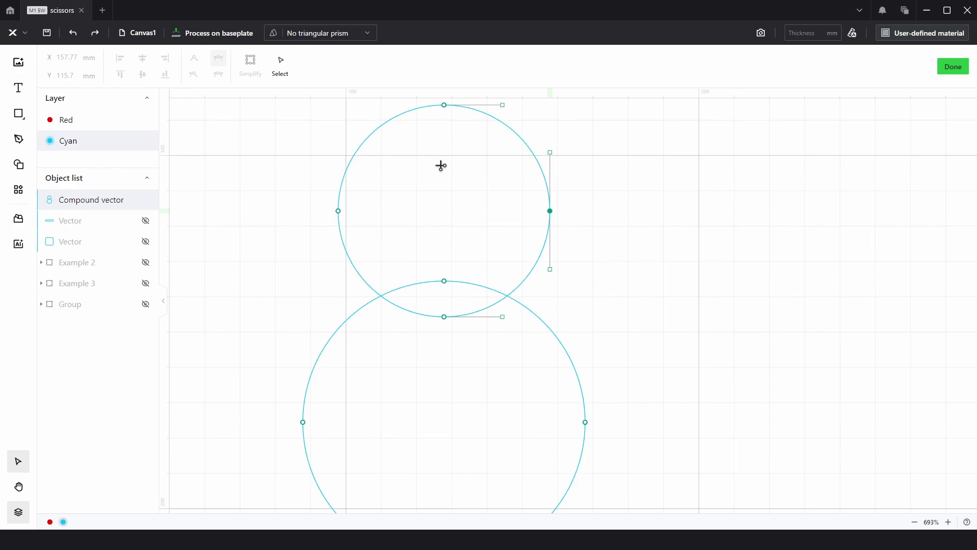
pyautogui.click(953, 67)
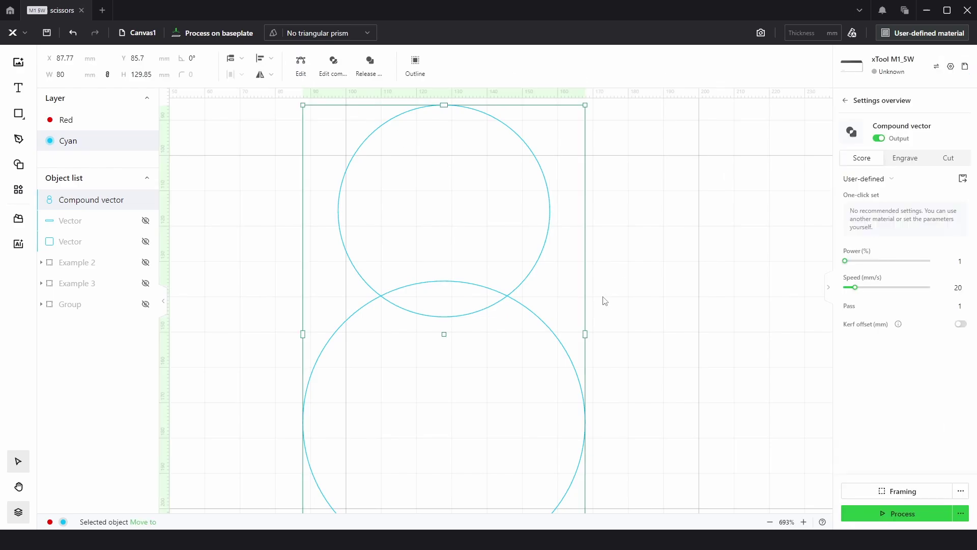
pyautogui.click(600, 298)
pyautogui.moveTo(559, 268); pyautogui.dragTo(511, 244)
pyautogui.click(371, 70)
pyautogui.click(600, 266)
pyautogui.moveTo(601, 242); pyautogui.dragTo(497, 331)
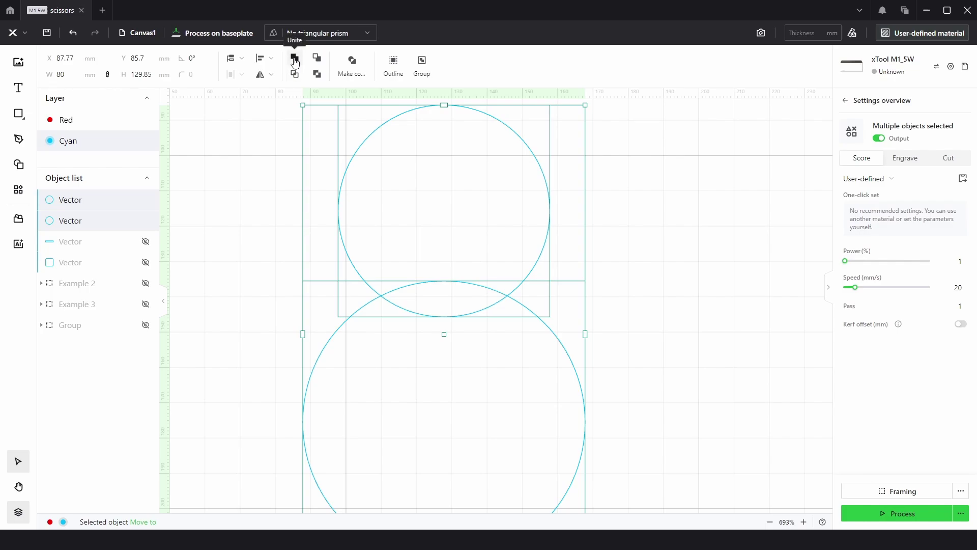
pyautogui.click(318, 75)
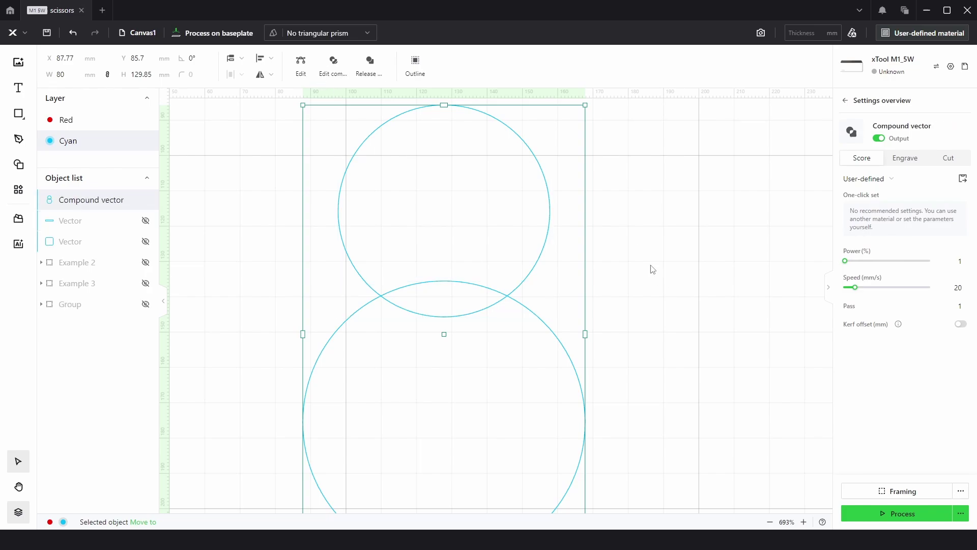
# - Cut away the four inner arcs at the circles' overlap with Scissors
pyautogui.click(300, 66)
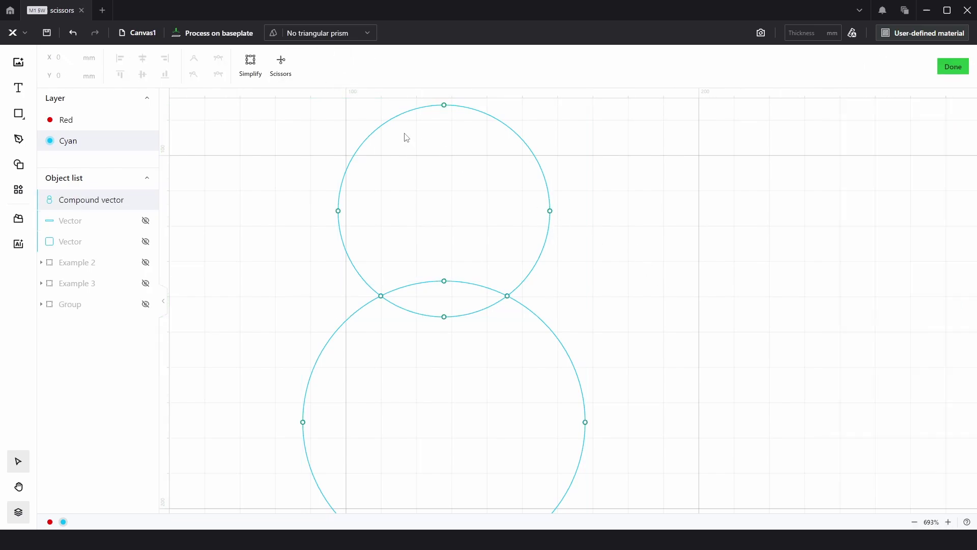
pyautogui.scroll(2, 463, 311)
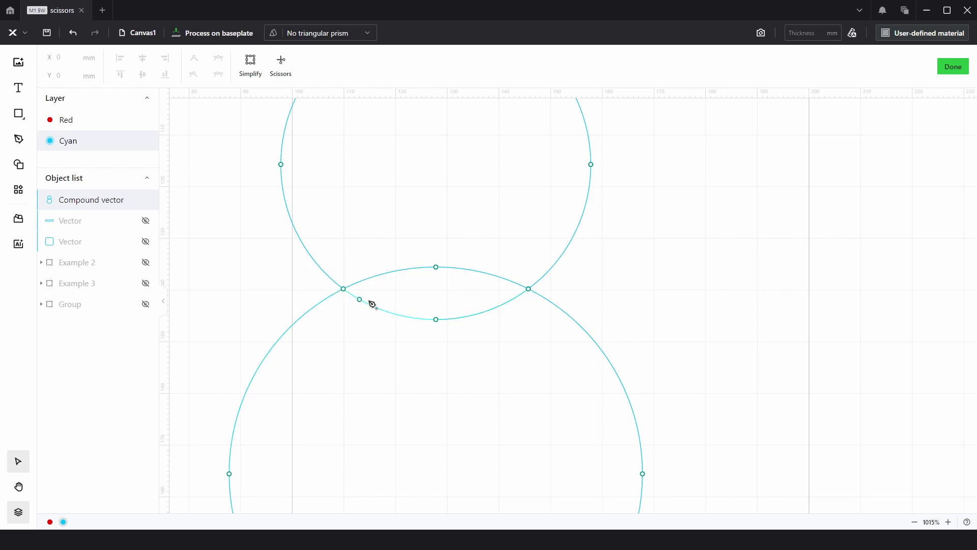
pyautogui.click(283, 67)
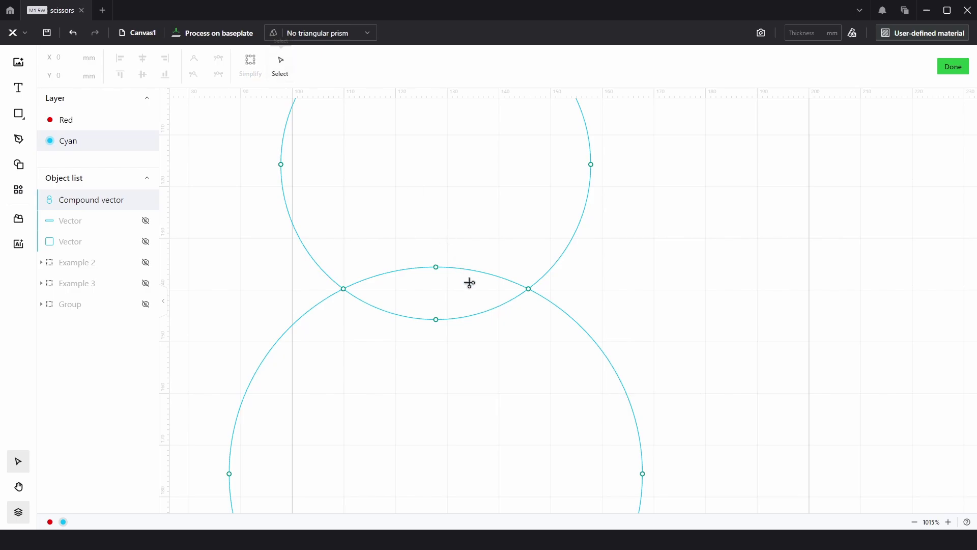
pyautogui.click(490, 313)
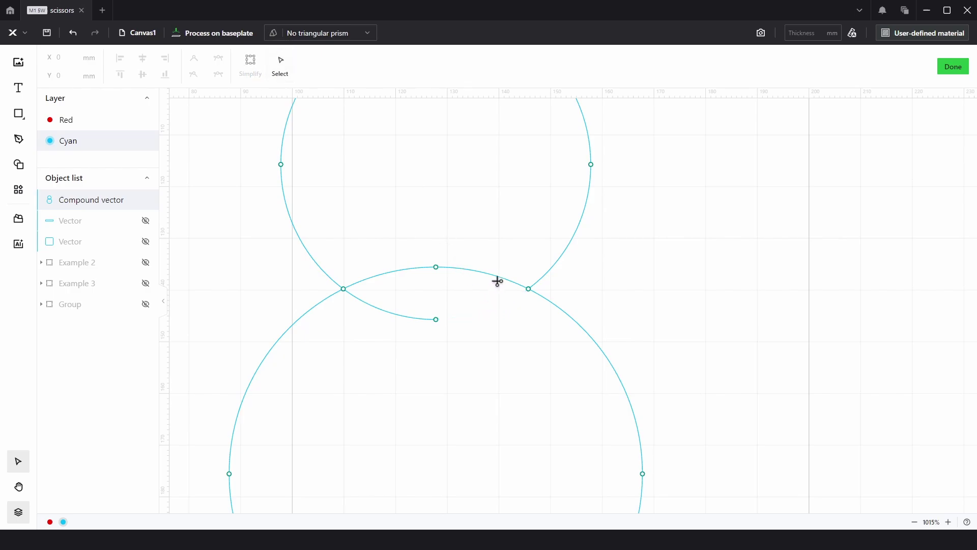
pyautogui.click(420, 274)
pyautogui.click(475, 275)
pyautogui.click(428, 324)
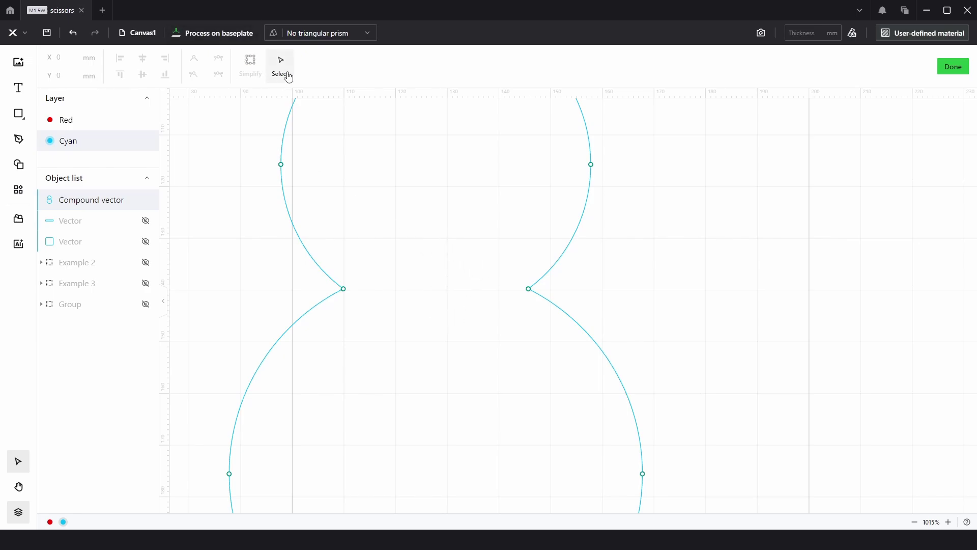
# - Finish node editing and reselect the figure-eight outline
pyautogui.click(953, 66)
pyautogui.scroll(-2, 512, 313)
pyautogui.click(638, 270)
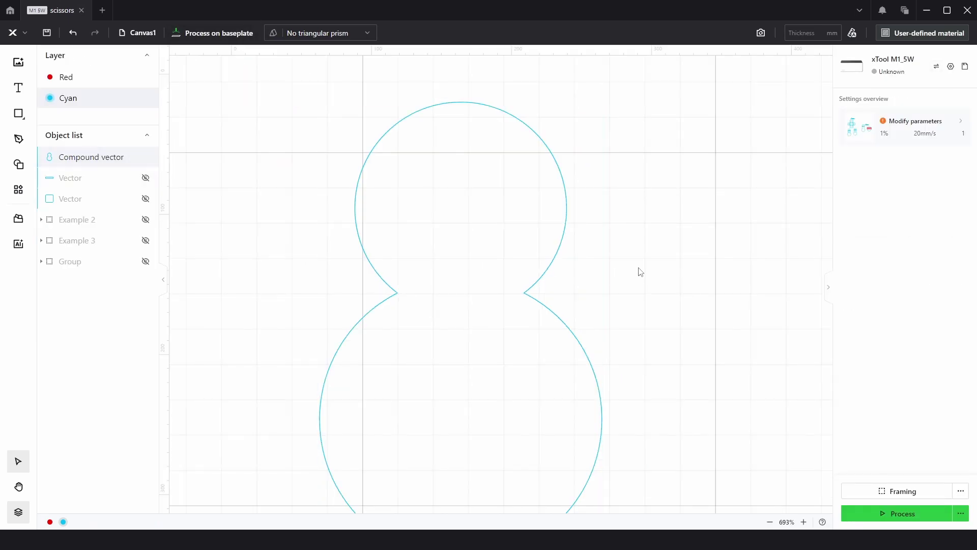
pyautogui.click(554, 256)
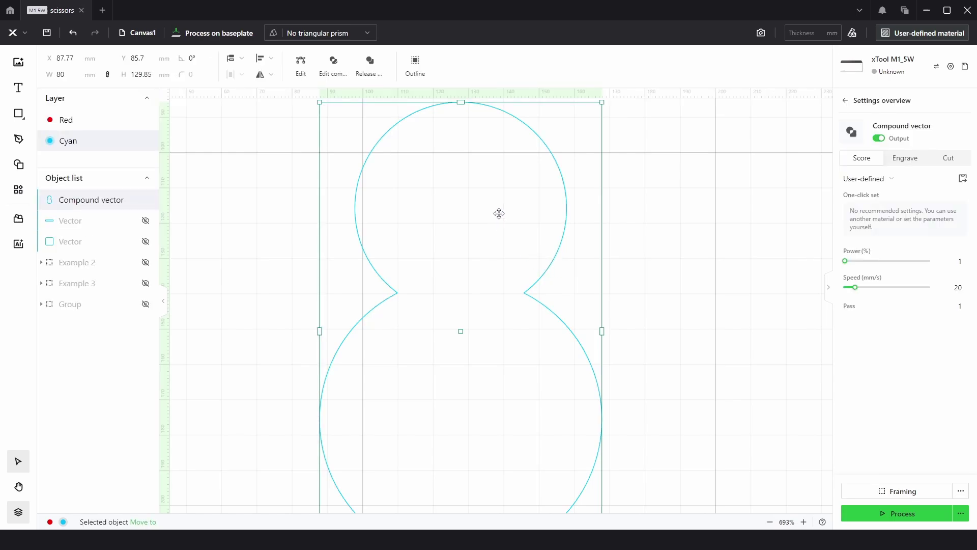
pyautogui.scroll(-1, 570, 249)
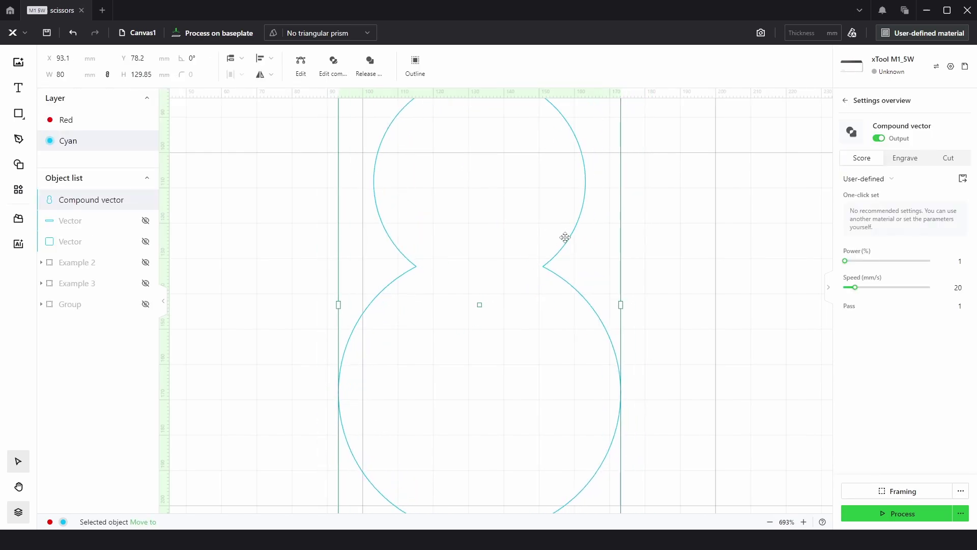
pyautogui.scroll(-1, 550, 238)
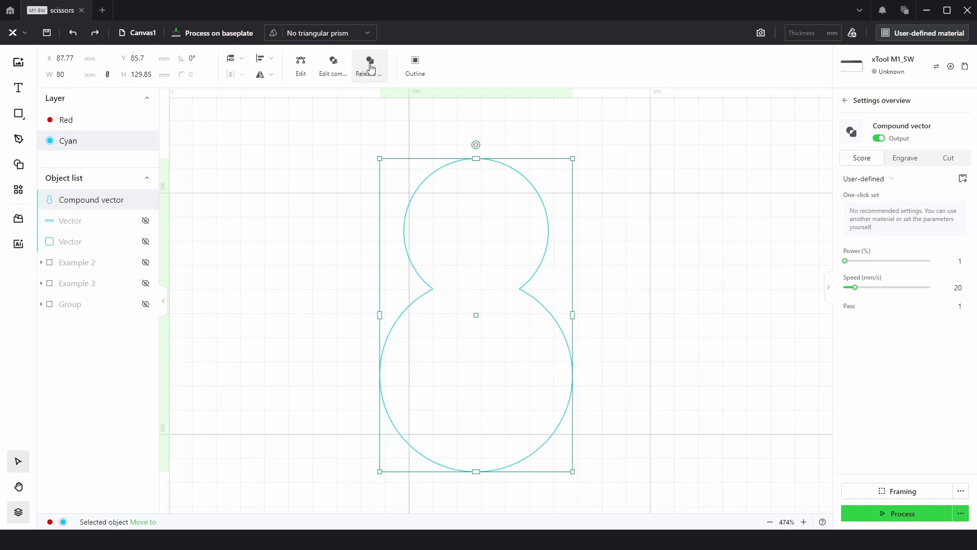
# - Release the compound, select both arc pieces and Unite them into one path
pyautogui.click(375, 75)
pyautogui.click(599, 252)
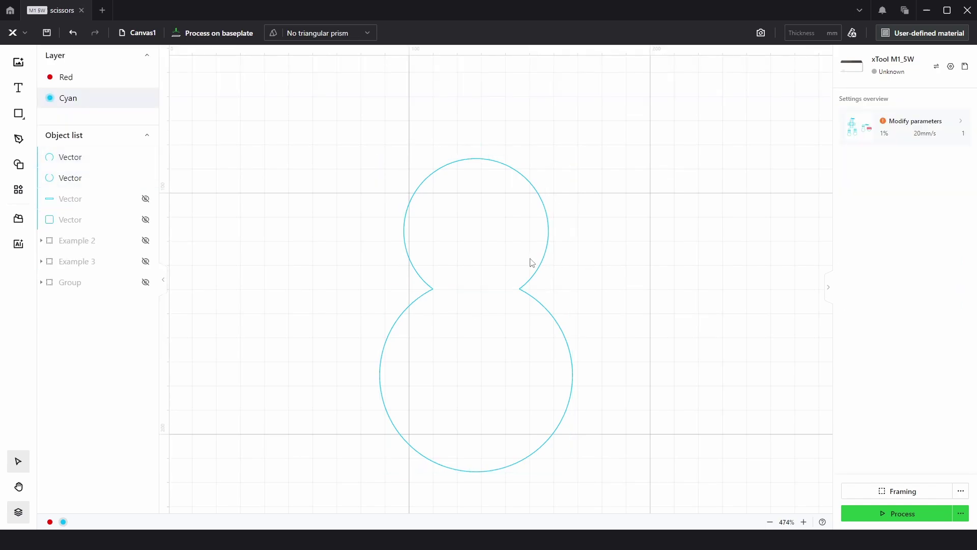
pyautogui.click(541, 231)
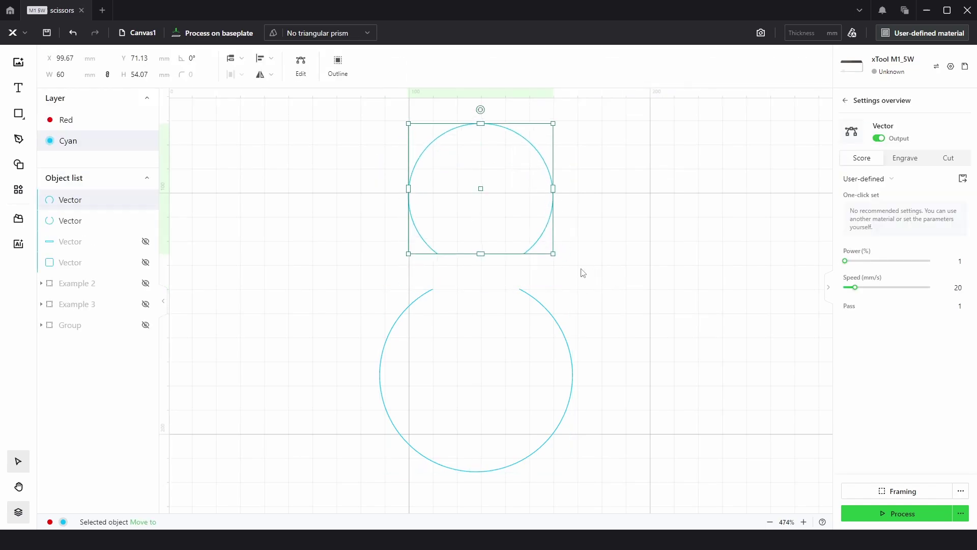
pyautogui.hotkey('ctrl', 'z')
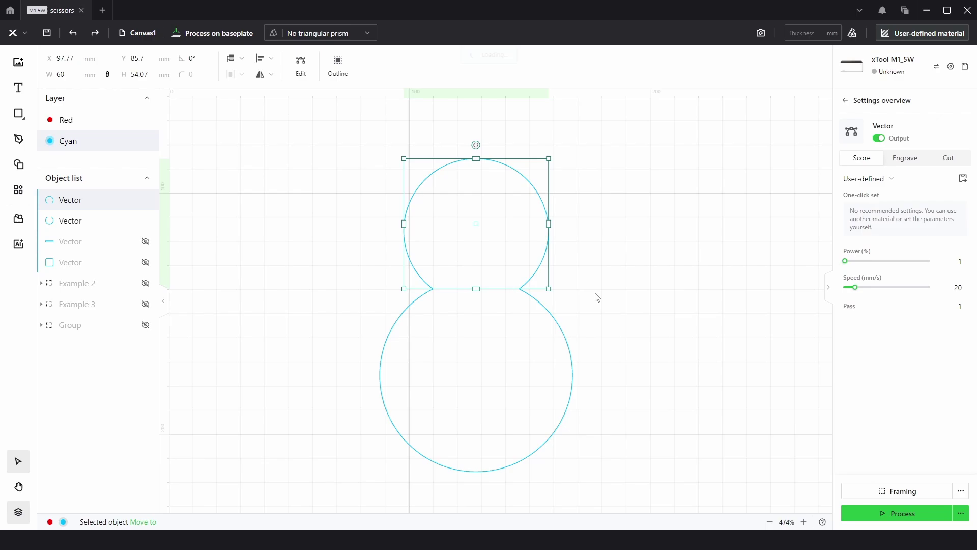
pyautogui.moveTo(614, 350); pyautogui.dragTo(512, 239)
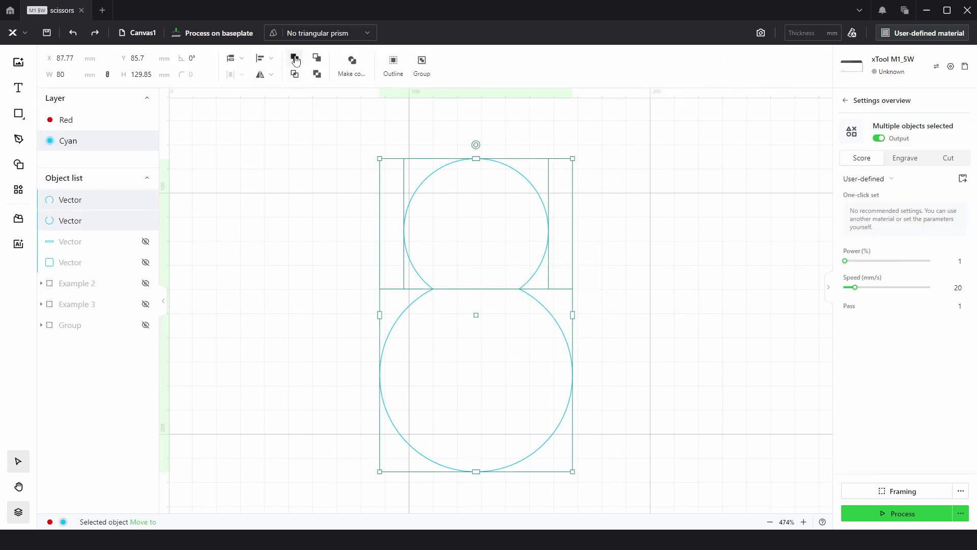
pyautogui.click(295, 59)
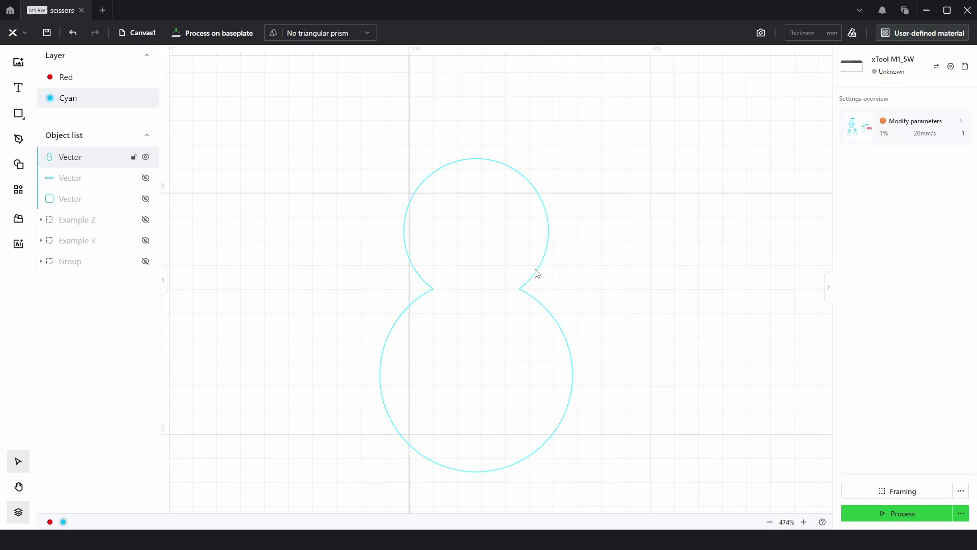
pyautogui.moveTo(535, 273); pyautogui.dragTo(563, 253)
pyautogui.hotkey('ctrl', 'z')
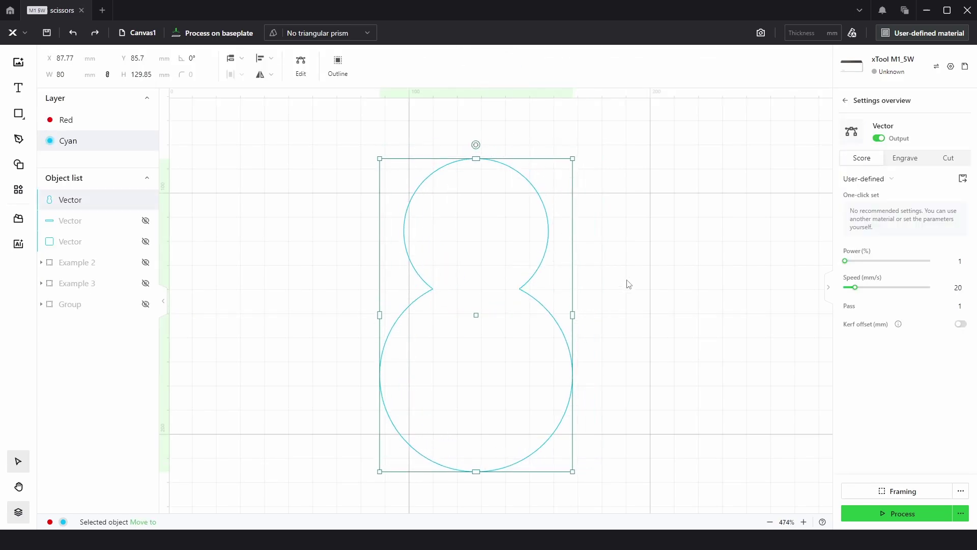
# - Show the brim and hat again and Unite them with the figure-eight body
pyautogui.click(145, 220)
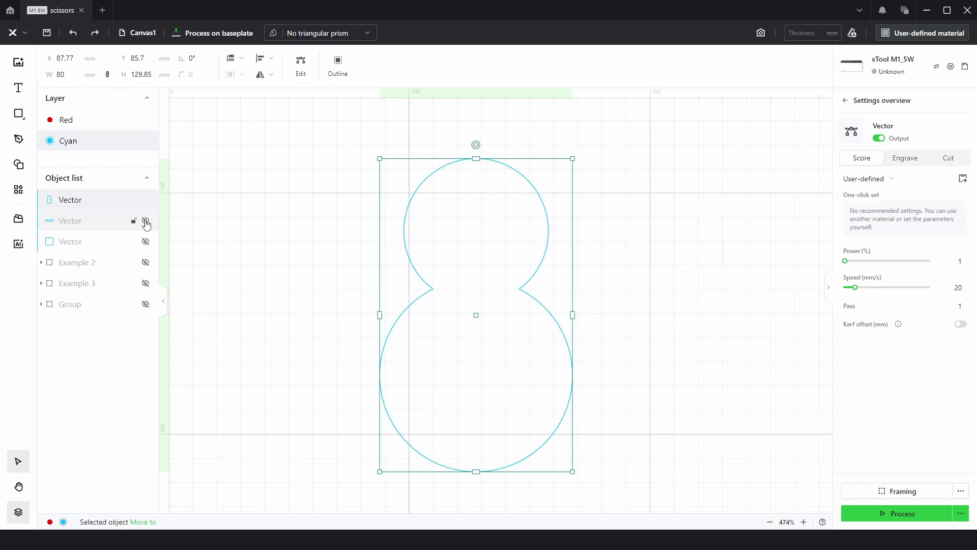
pyautogui.click(145, 241)
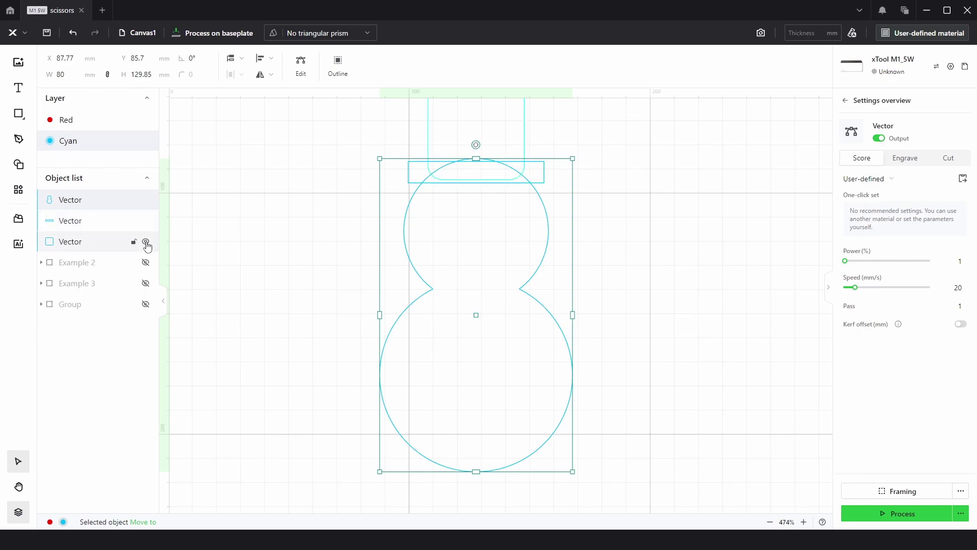
pyautogui.click(612, 234)
pyautogui.moveTo(612, 234); pyautogui.dragTo(603, 215)
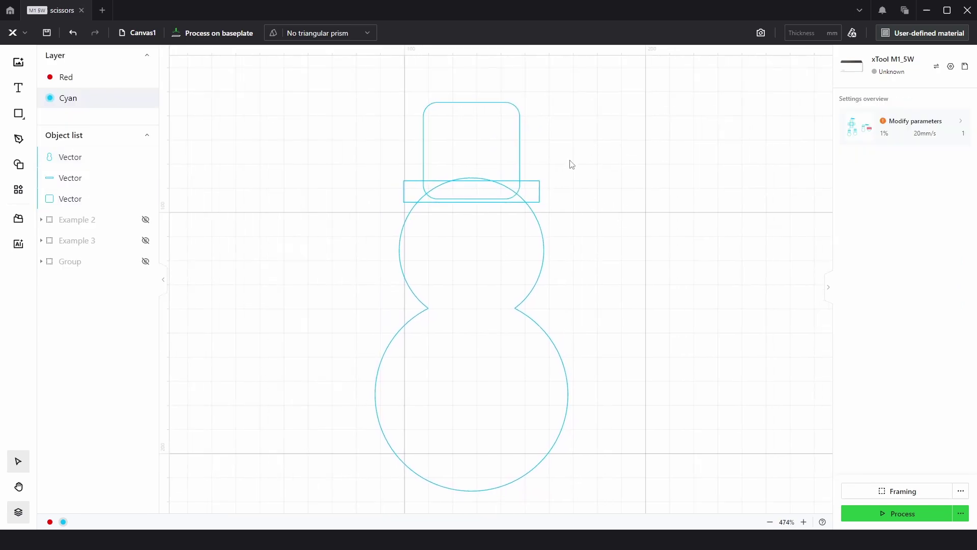
pyautogui.moveTo(593, 141); pyautogui.dragTo(460, 257)
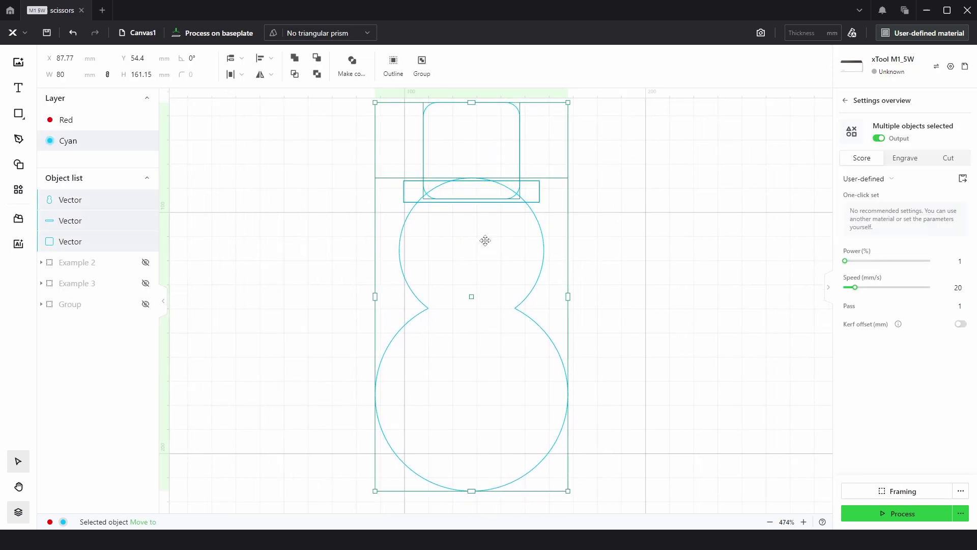
pyautogui.click(296, 60)
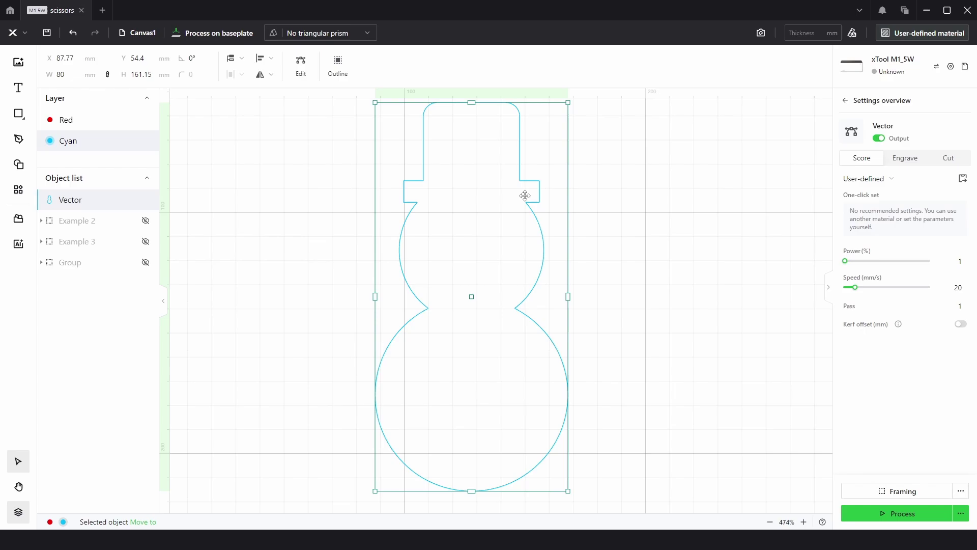
pyautogui.click(621, 289)
pyautogui.scroll(-3, 473, 274)
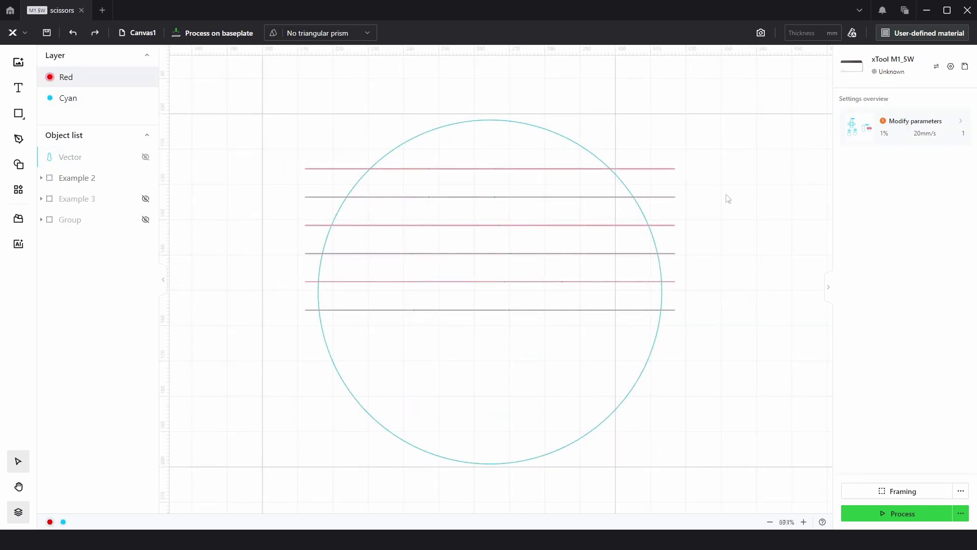
# - Ungroup the hatched circle example into its parts
pyautogui.moveTo(707, 148); pyautogui.dragTo(660, 178)
pyautogui.click(425, 61)
pyautogui.click(731, 144)
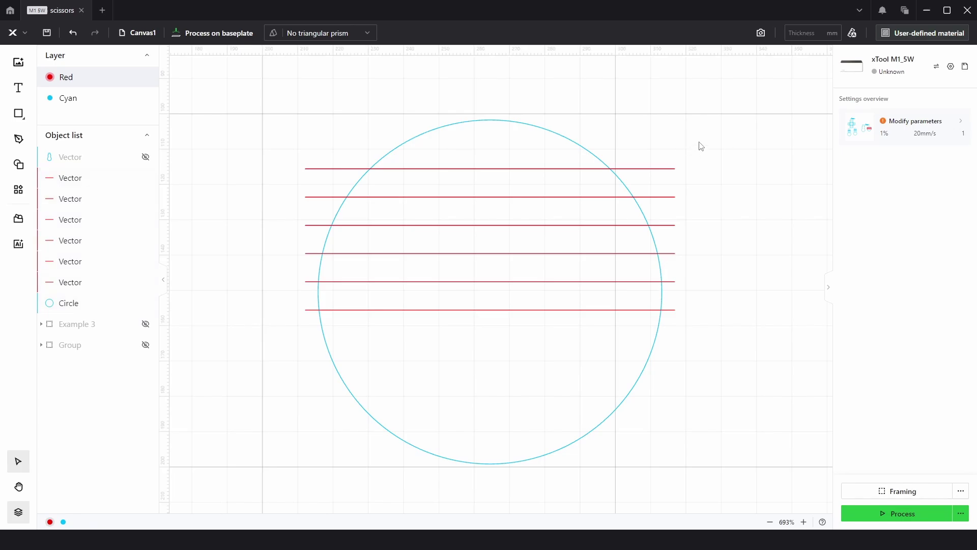
# - Try a boolean combine on the six red lines and circle, then undo it
pyautogui.moveTo(705, 130); pyautogui.dragTo(607, 355)
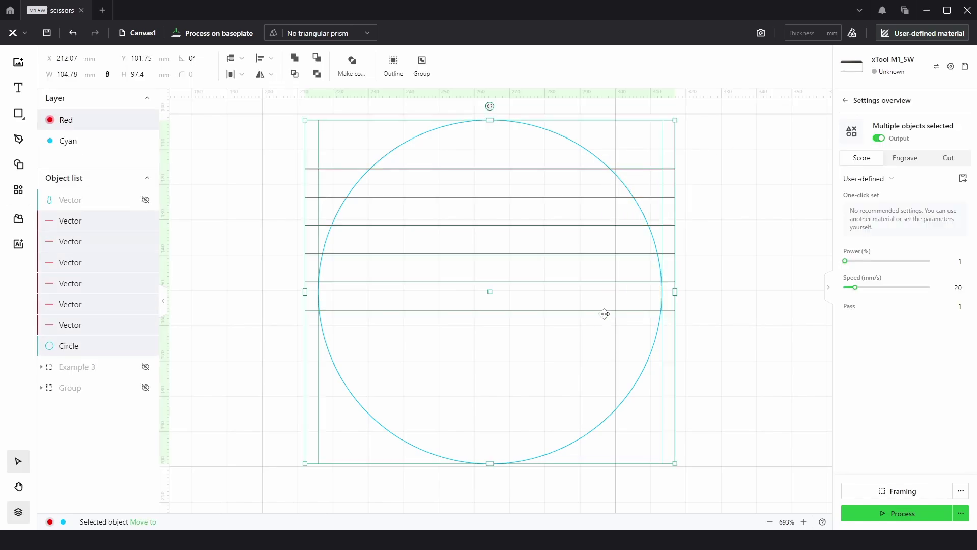
pyautogui.click(317, 76)
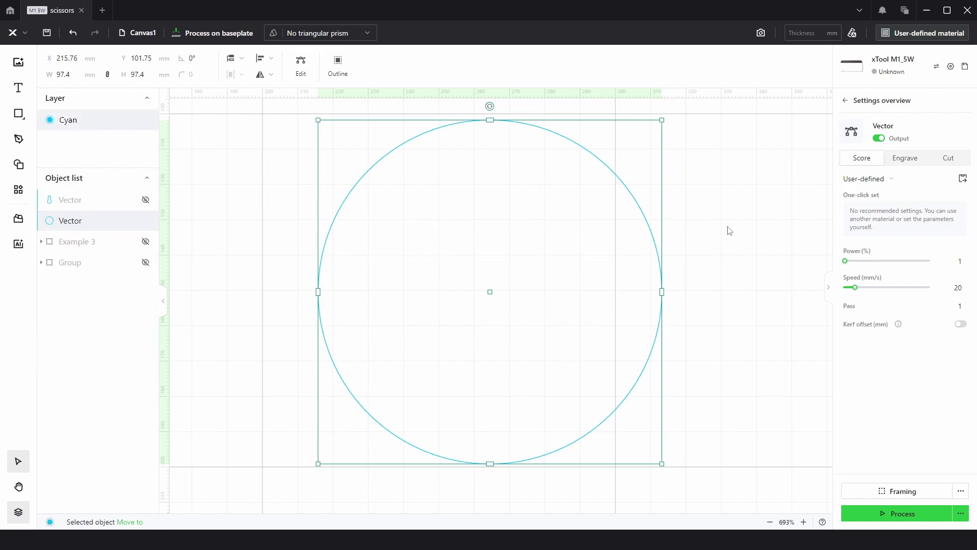
pyautogui.hotkey('ctrl', 'z')
pyautogui.click(684, 162)
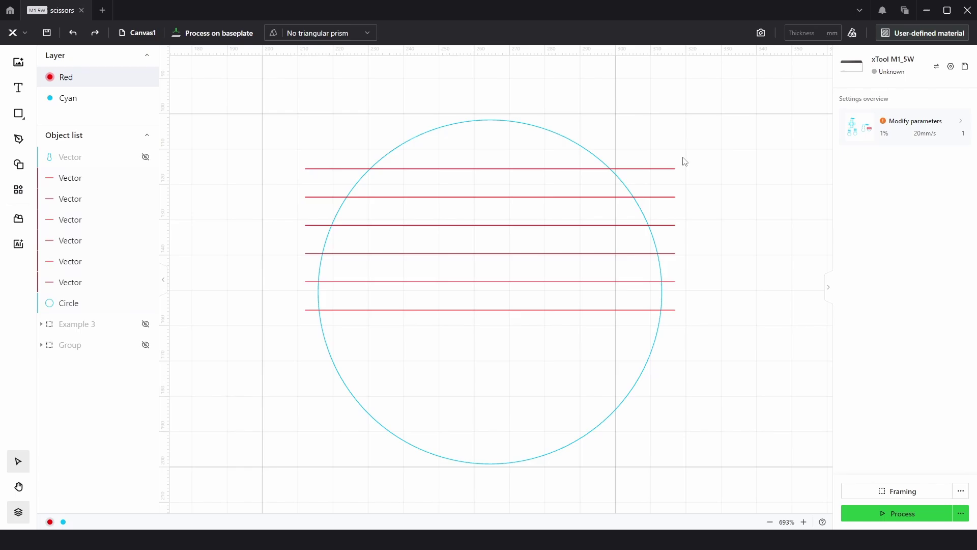
pyautogui.scroll(4, 494, 168)
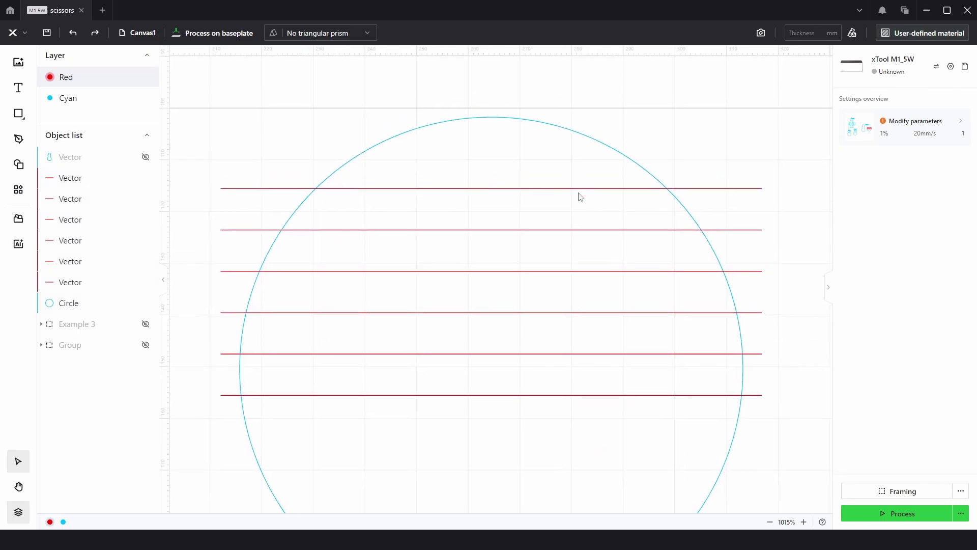
# - Add and select a node where the top red line meets the circle
pyautogui.moveTo(728, 148); pyautogui.dragTo(724, 177)
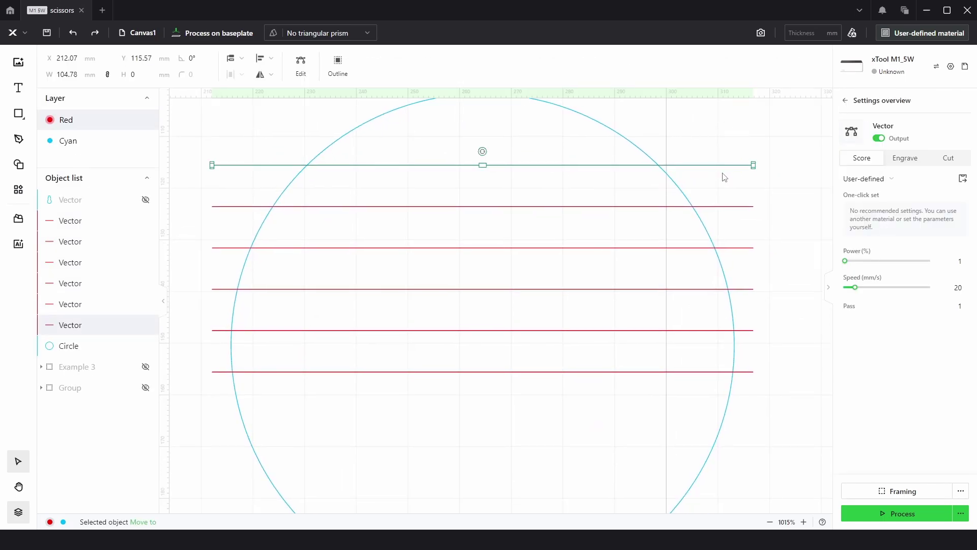
pyautogui.click(311, 71)
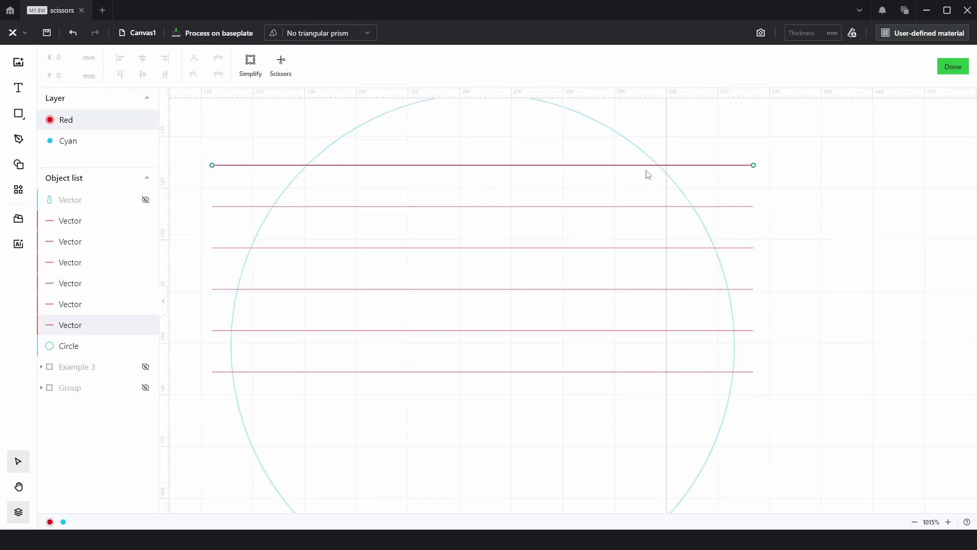
pyautogui.click(661, 166)
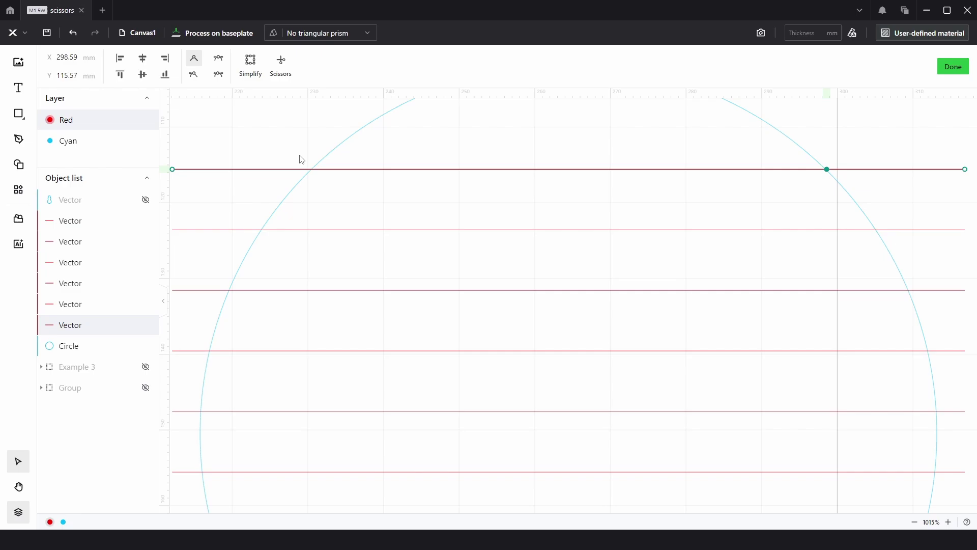
pyautogui.scroll(2, 299, 158)
pyautogui.click(312, 169)
pyautogui.scroll(-2, 355, 183)
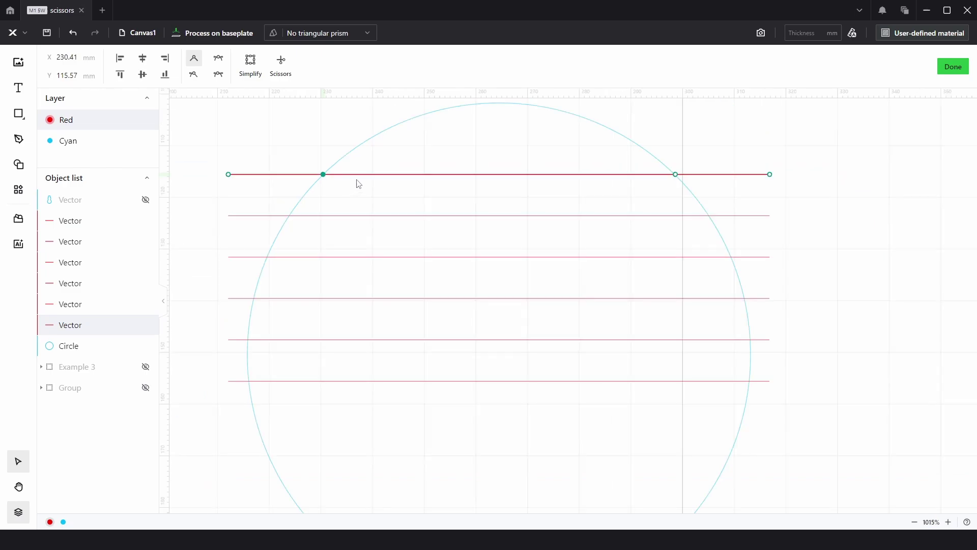
# - Scissor off the top line's left and right ends outside the circle
pyautogui.click(284, 72)
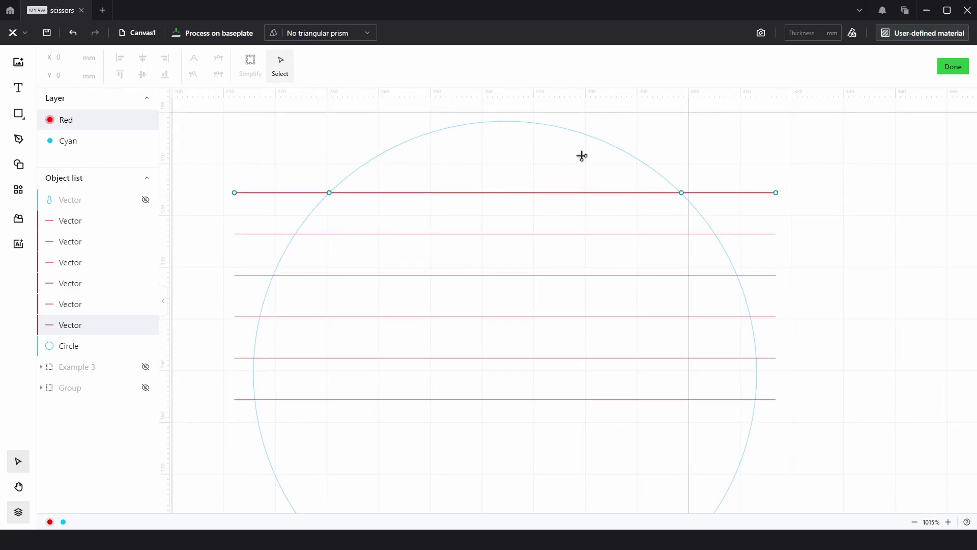
pyautogui.click(729, 194)
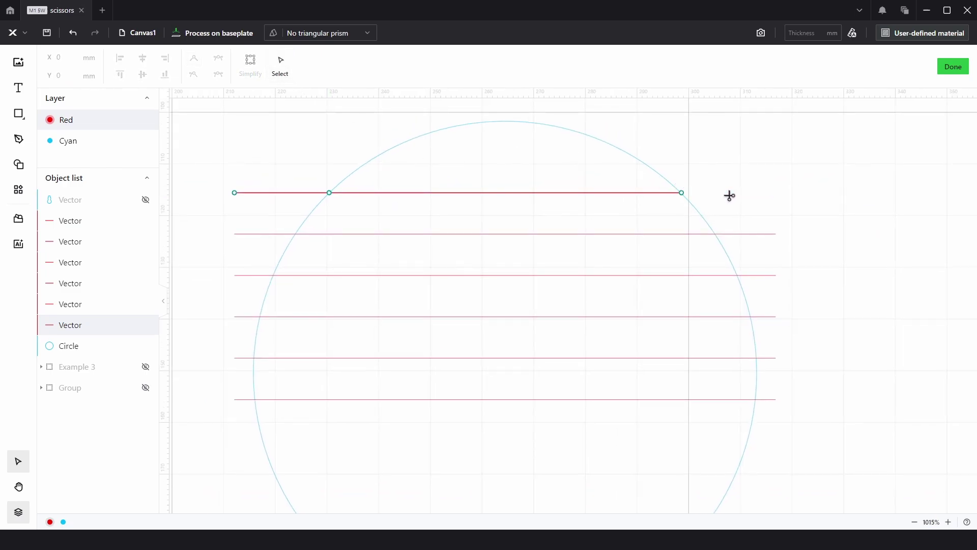
pyautogui.click(285, 193)
pyautogui.click(953, 67)
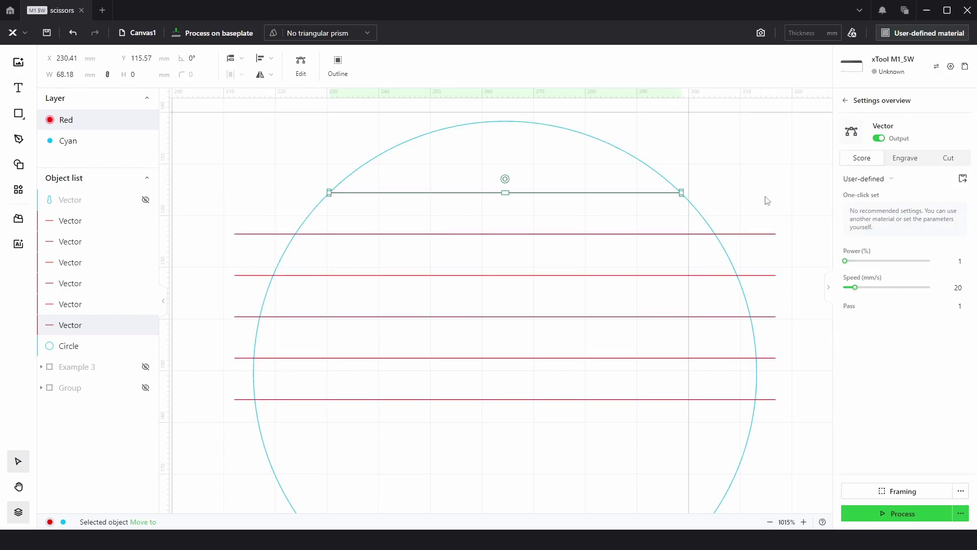
# - Combine the five remaining red lines into one compound path for node editing
pyautogui.moveTo(798, 184); pyautogui.dragTo(734, 407)
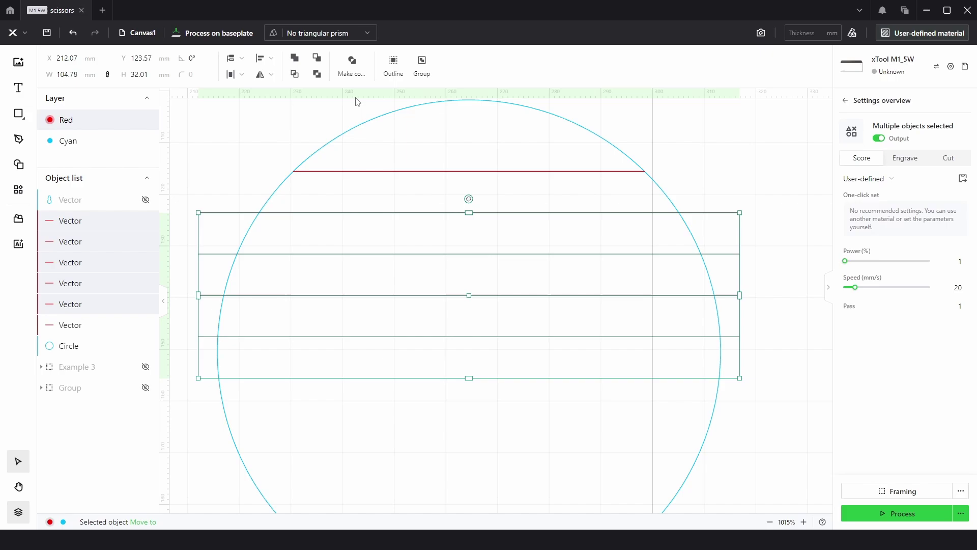
pyautogui.click(351, 65)
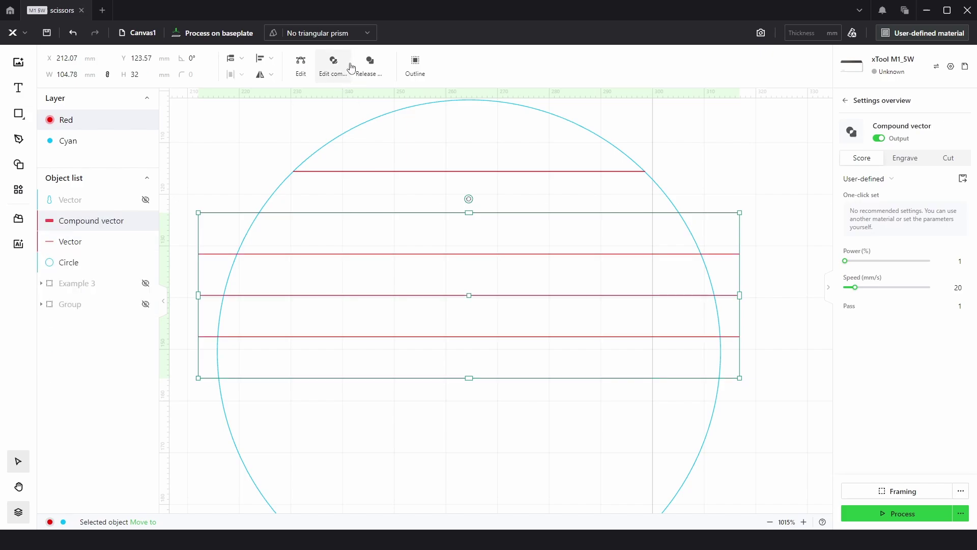
pyautogui.click(300, 65)
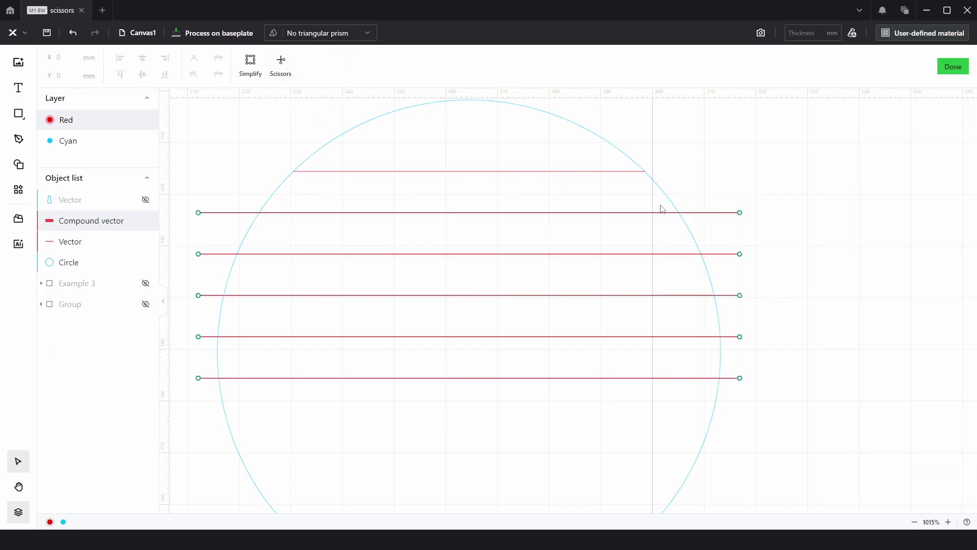
# - Add nodes at all ten points where the five lines cross the circle
pyautogui.click(678, 213)
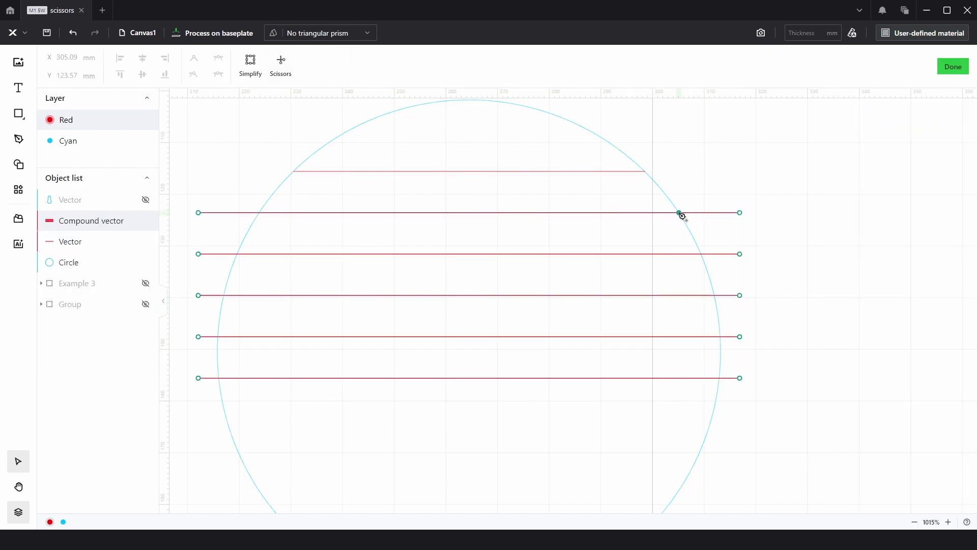
pyautogui.click(702, 253)
pyautogui.click(714, 295)
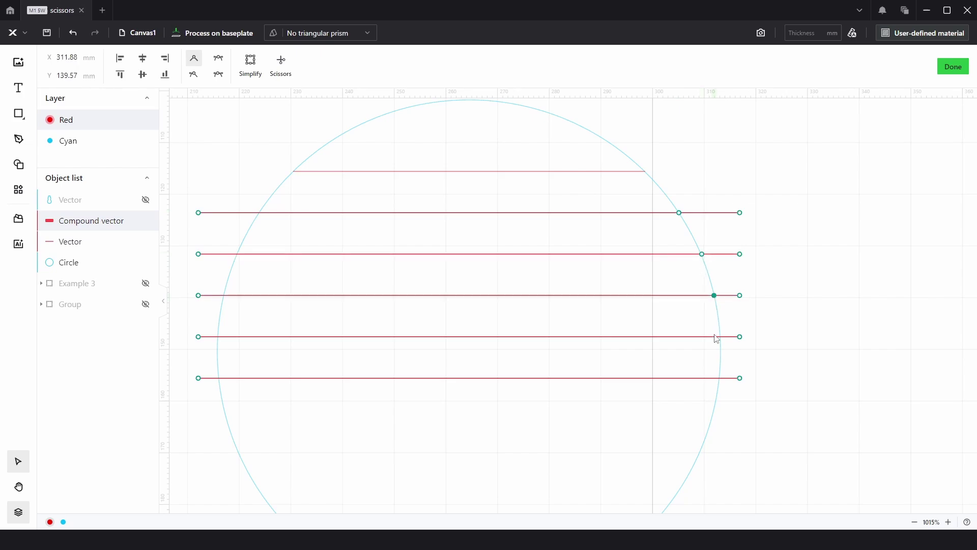
pyautogui.click(720, 336)
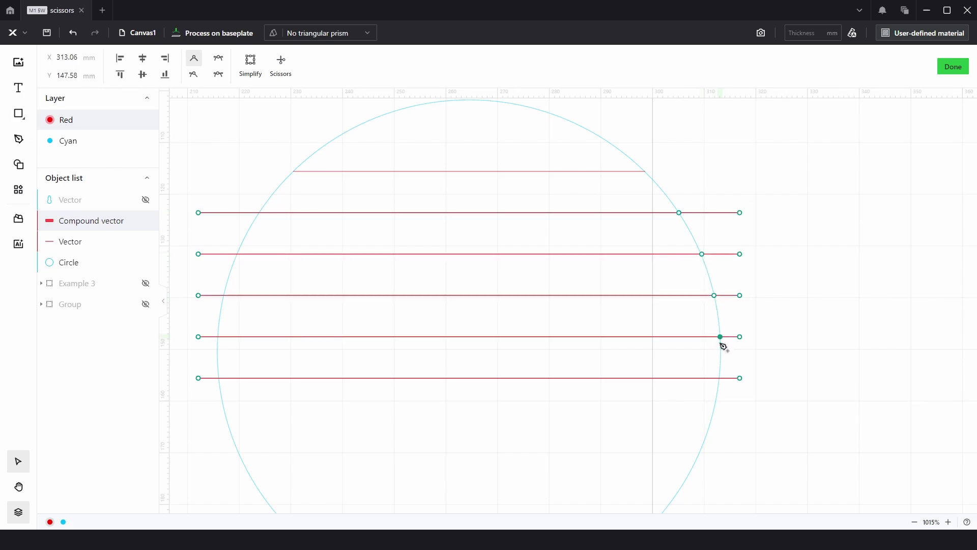
pyautogui.click(719, 378)
pyautogui.click(220, 378)
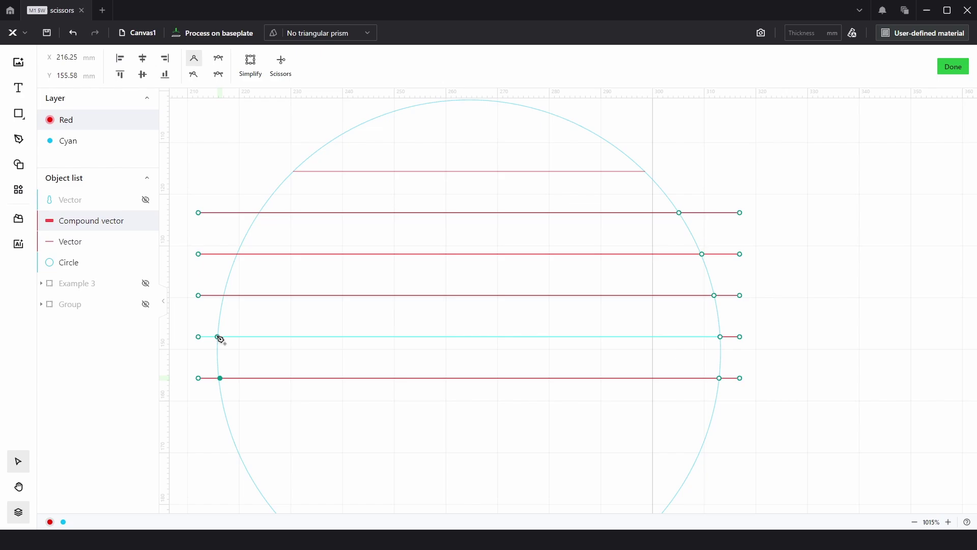
pyautogui.click(217, 337)
pyautogui.click(223, 295)
pyautogui.click(237, 253)
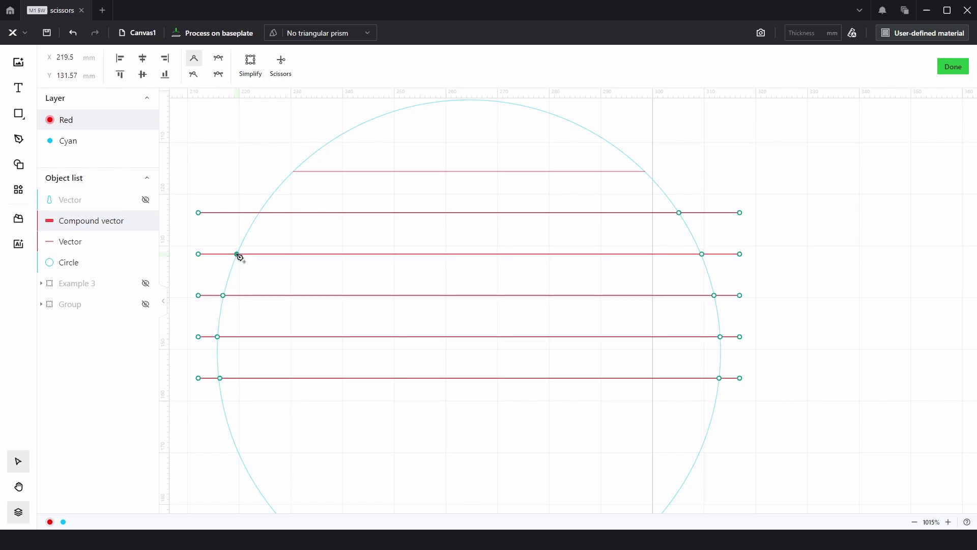
pyautogui.click(260, 212)
# - Scissor off the left and right ends of all five lines outside the circle
pyautogui.click(283, 68)
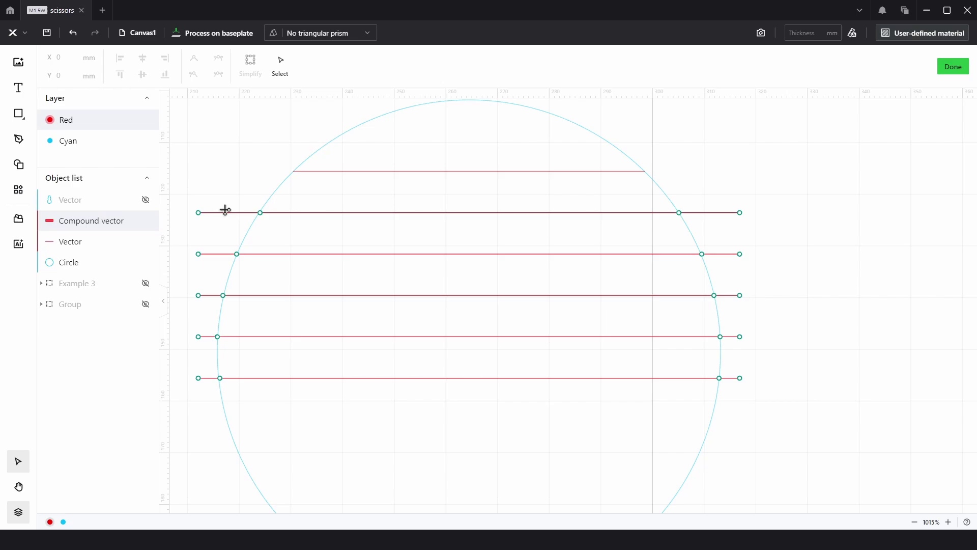
pyautogui.click(225, 213)
pyautogui.click(211, 257)
pyautogui.click(209, 296)
pyautogui.click(208, 337)
pyautogui.click(204, 381)
pyautogui.click(730, 381)
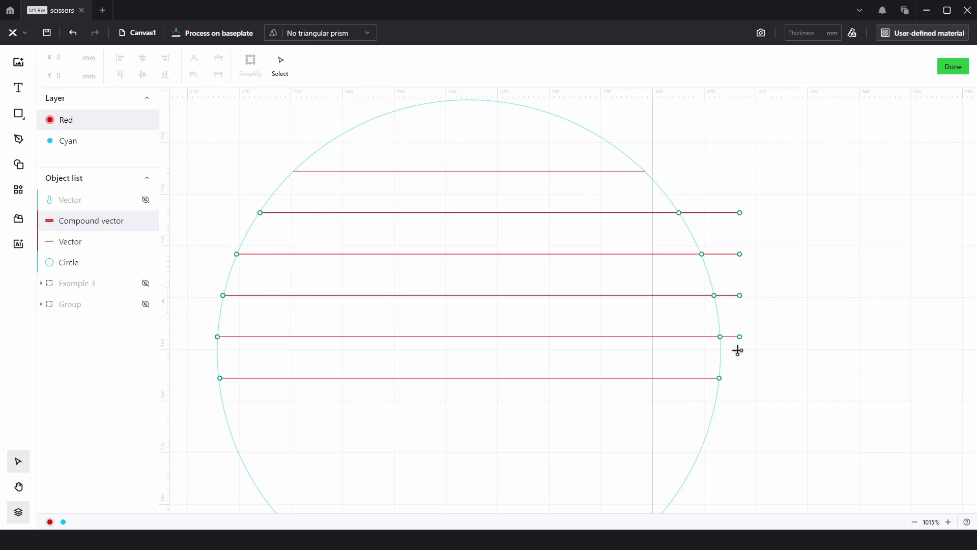
pyautogui.click(733, 338)
pyautogui.click(730, 298)
pyautogui.click(726, 258)
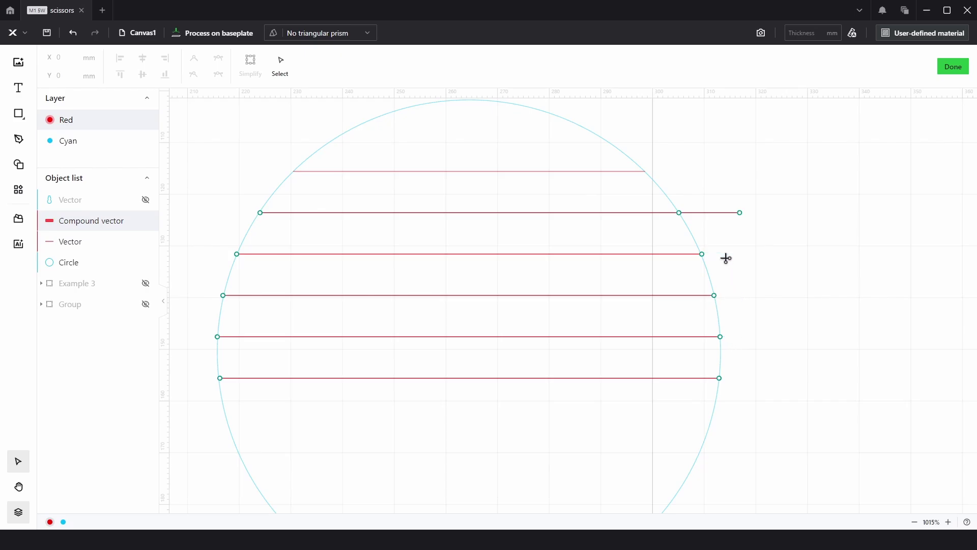
pyautogui.click(712, 213)
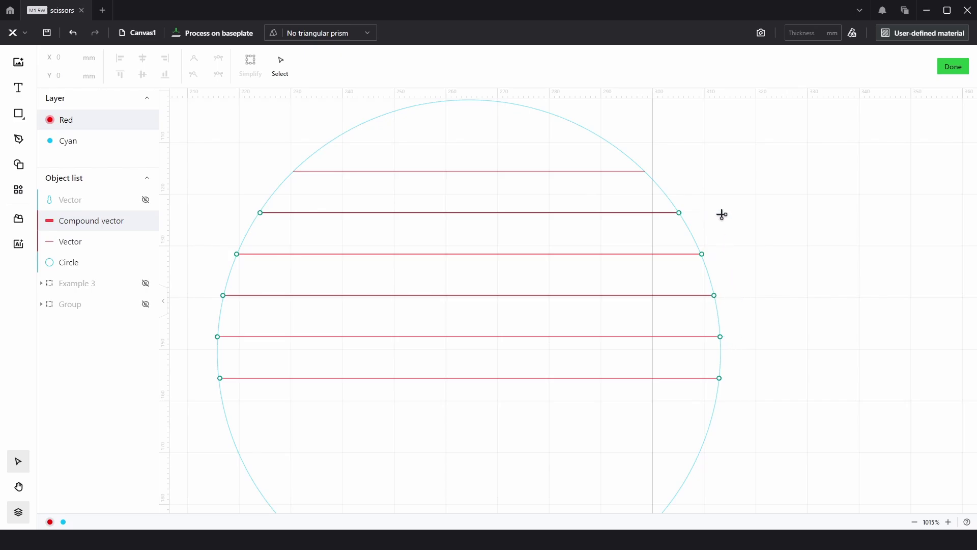
# - Finish editing and release the compound back into separate lines
pyautogui.click(950, 68)
pyautogui.click(773, 179)
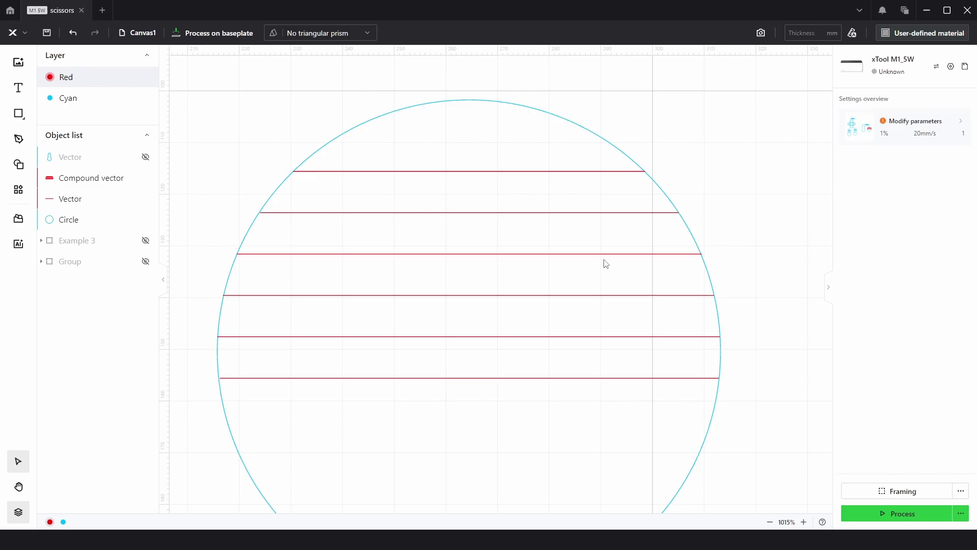
pyautogui.click(641, 253)
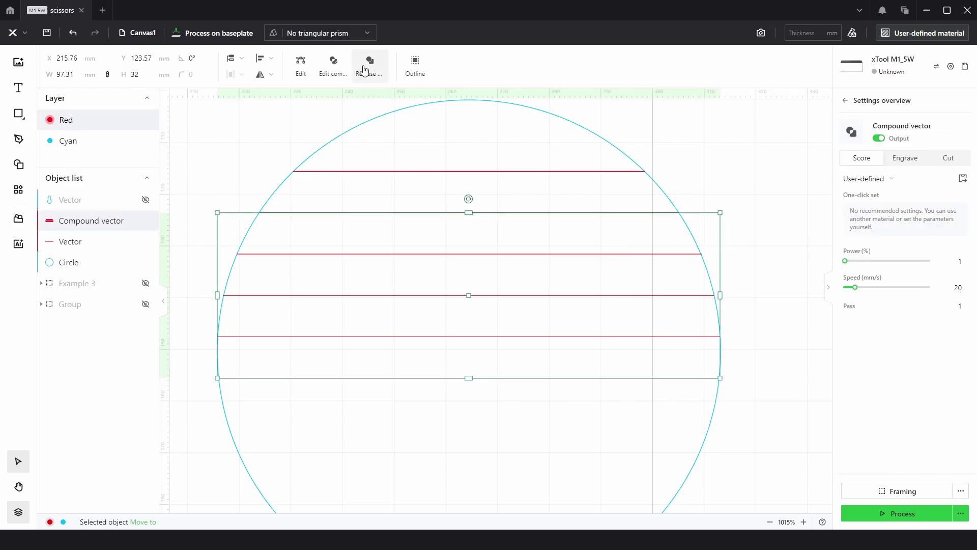
pyautogui.click(365, 70)
pyautogui.click(766, 225)
pyautogui.scroll(-3, 613, 233)
pyautogui.scroll(1, 709, 225)
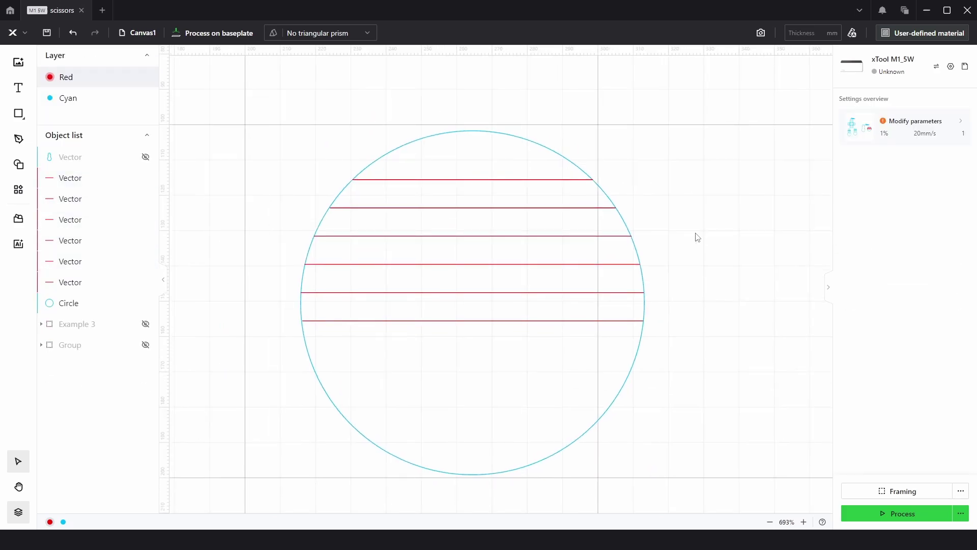
# - Ungroup the Example 3 group into a separate happy script and bar, undoing an accidental move
pyautogui.moveTo(697, 237); pyautogui.dragTo(738, 224)
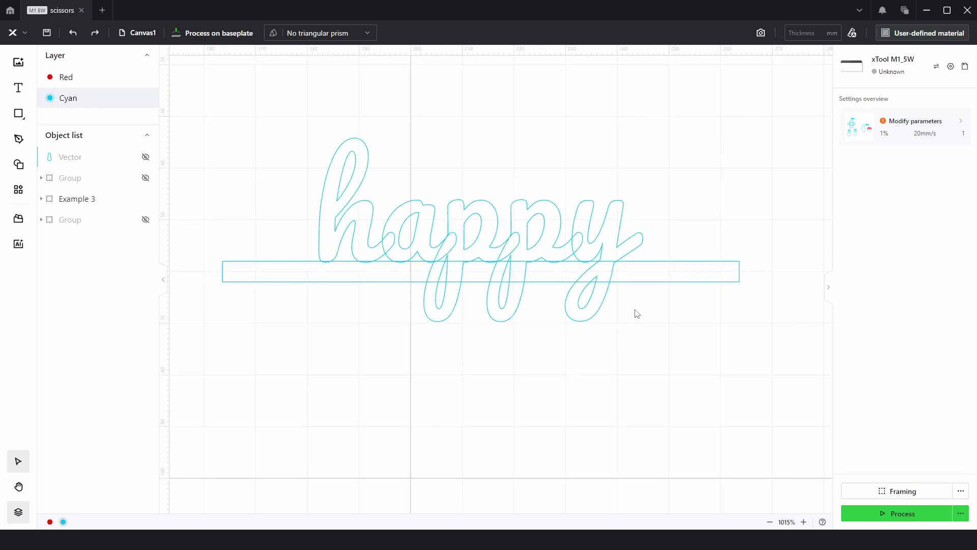
pyautogui.moveTo(647, 328); pyautogui.dragTo(572, 235)
pyautogui.click(379, 66)
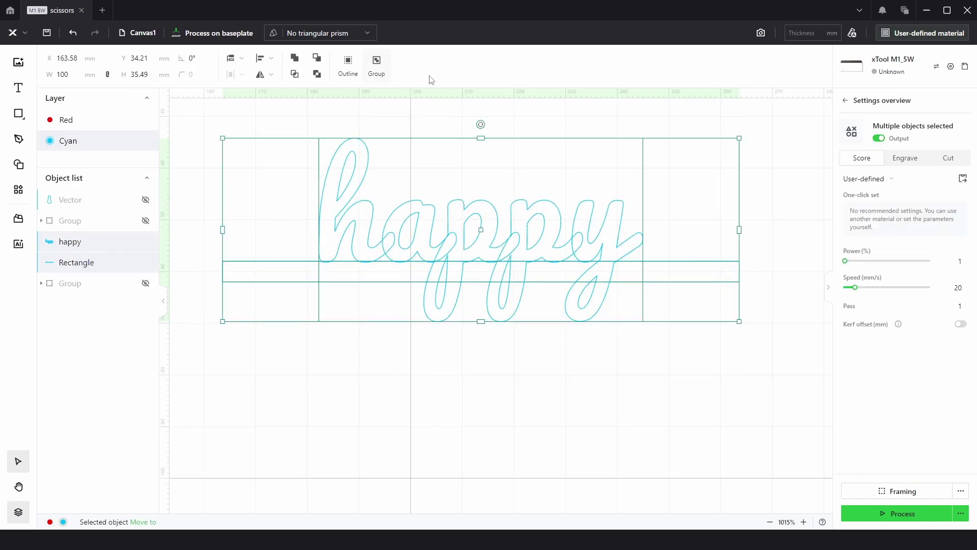
pyautogui.click(766, 184)
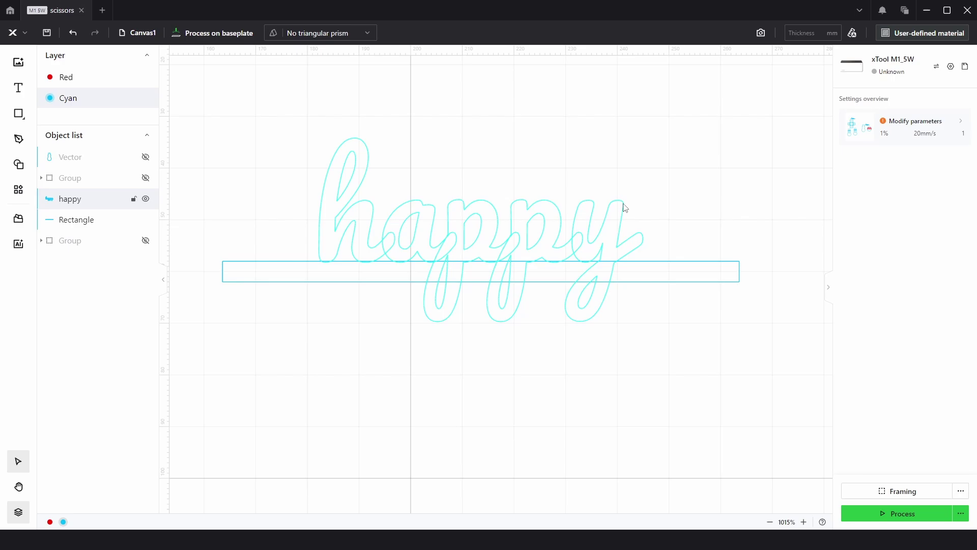
pyautogui.moveTo(626, 207); pyautogui.dragTo(632, 175)
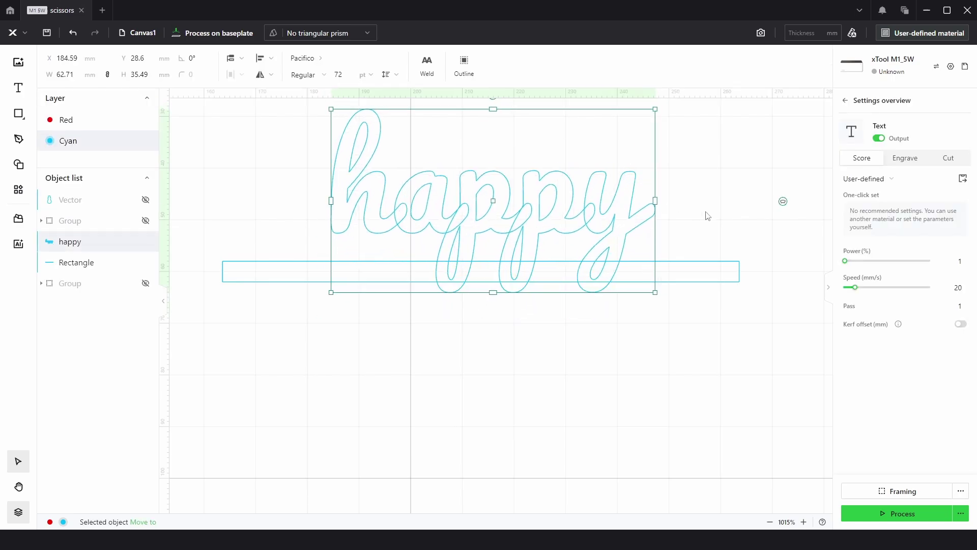
pyautogui.hotkey('ctrl', 'z')
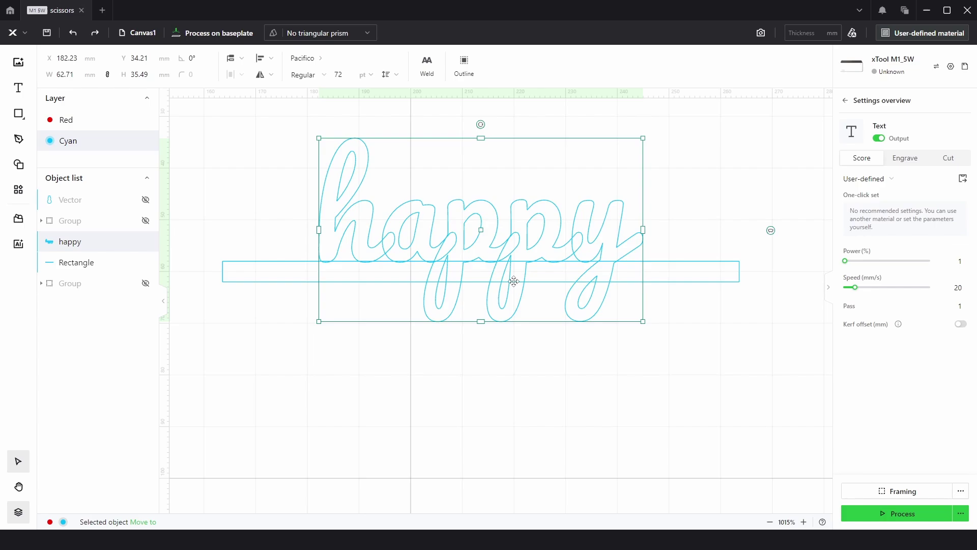
# - Duplicate the happy script and bar and place the copy below the original
pyautogui.moveTo(697, 350); pyautogui.dragTo(566, 183)
pyautogui.hotkey('ctrl', 'd')
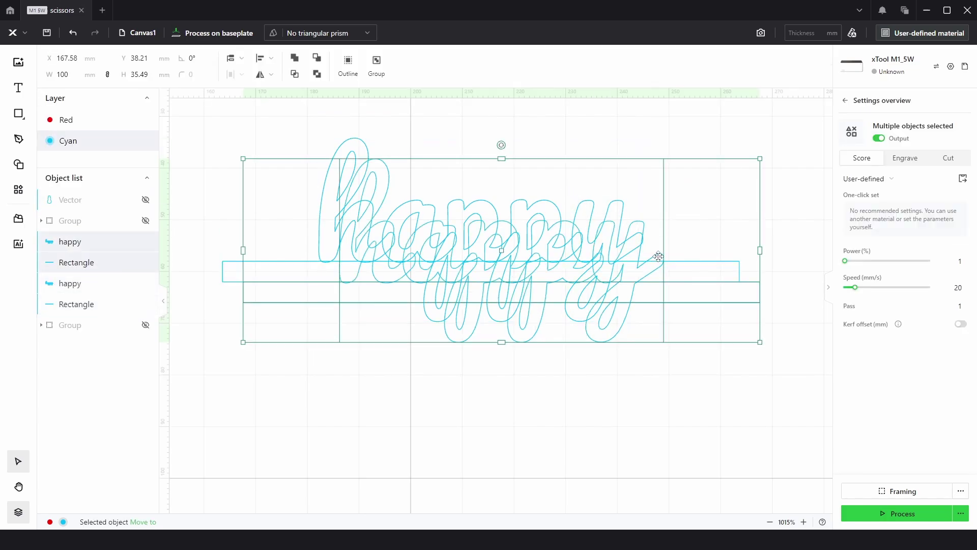
pyautogui.moveTo(658, 249); pyautogui.dragTo(627, 404)
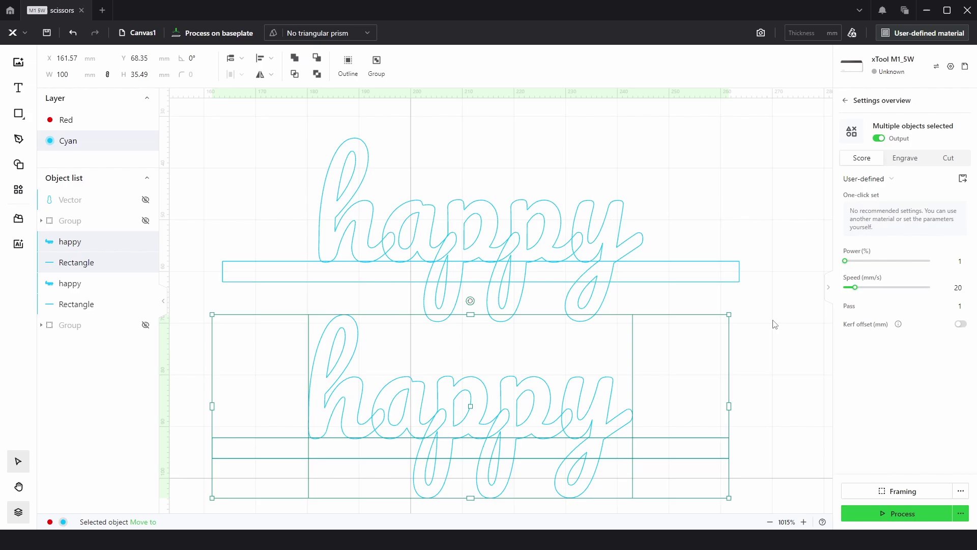
pyautogui.click(772, 322)
# - Unite the upper happy script and bar into one welded outline, nudging it up slightly
pyautogui.moveTo(693, 177); pyautogui.dragTo(589, 284)
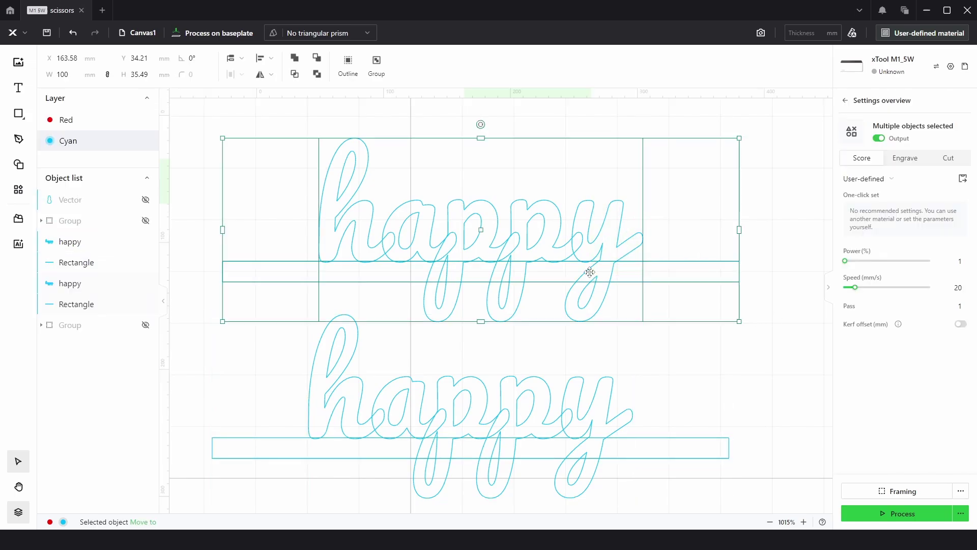
pyautogui.click(308, 63)
pyautogui.click(617, 267)
pyautogui.moveTo(617, 264); pyautogui.dragTo(618, 225)
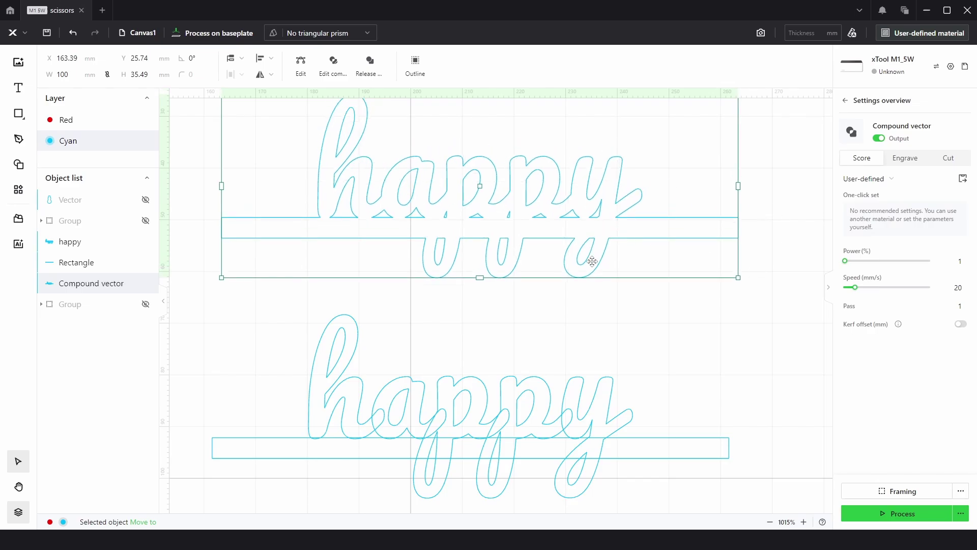
pyautogui.click(727, 365)
# - Move the lower happy script and bar onto the Red layer and reselect them
pyautogui.scroll(-2, 678, 285)
pyautogui.moveTo(679, 296); pyautogui.dragTo(599, 403)
pyautogui.moveTo(137, 512)
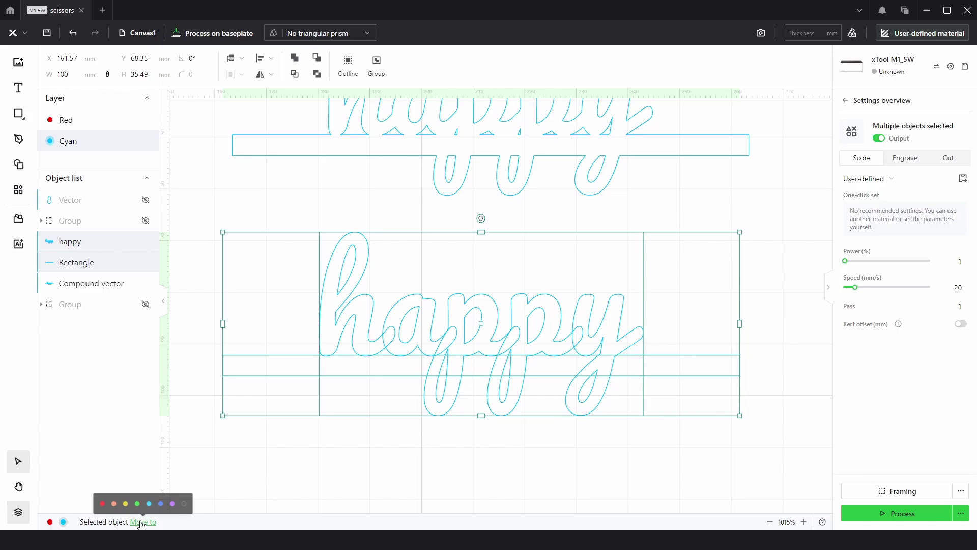
pyautogui.click(99, 504)
pyautogui.click(653, 476)
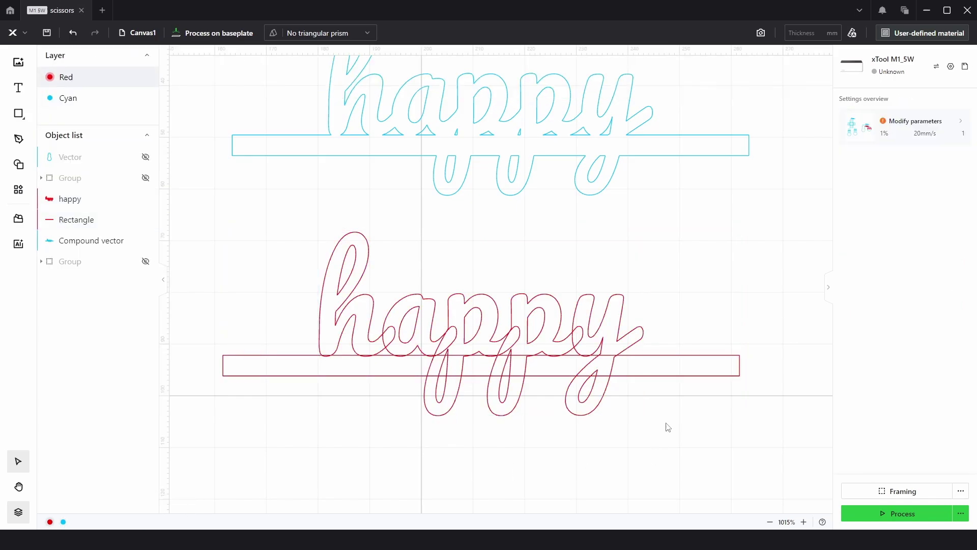
pyautogui.moveTo(661, 415); pyautogui.dragTo(561, 337)
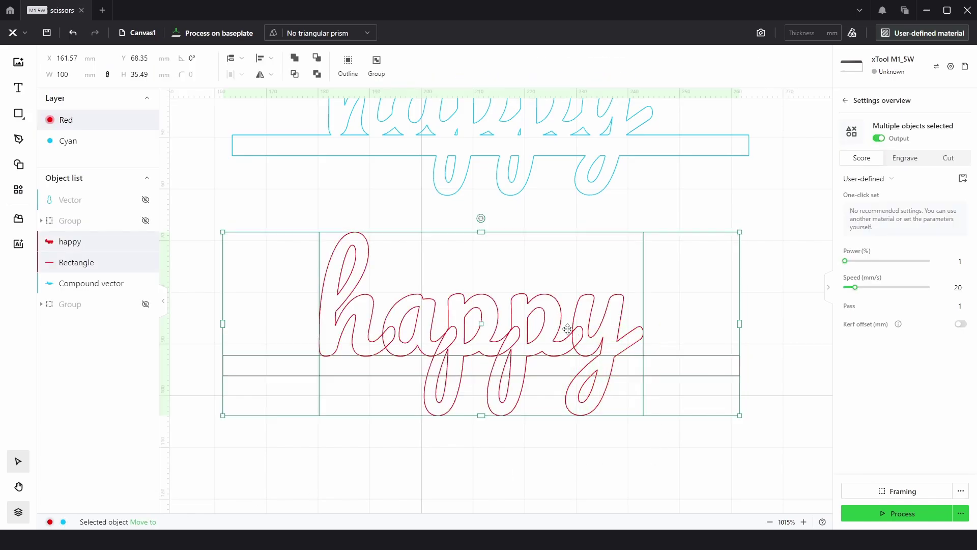
# - Intersect the lower script with its bar and drag the red overlap shape below the design
pyautogui.click(296, 75)
pyautogui.click(663, 258)
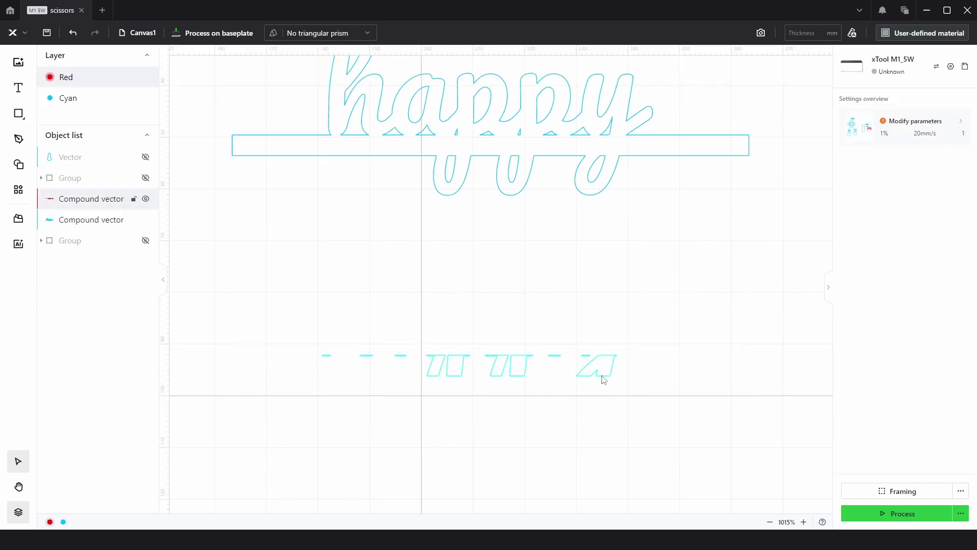
pyautogui.moveTo(615, 359); pyautogui.dragTo(620, 215)
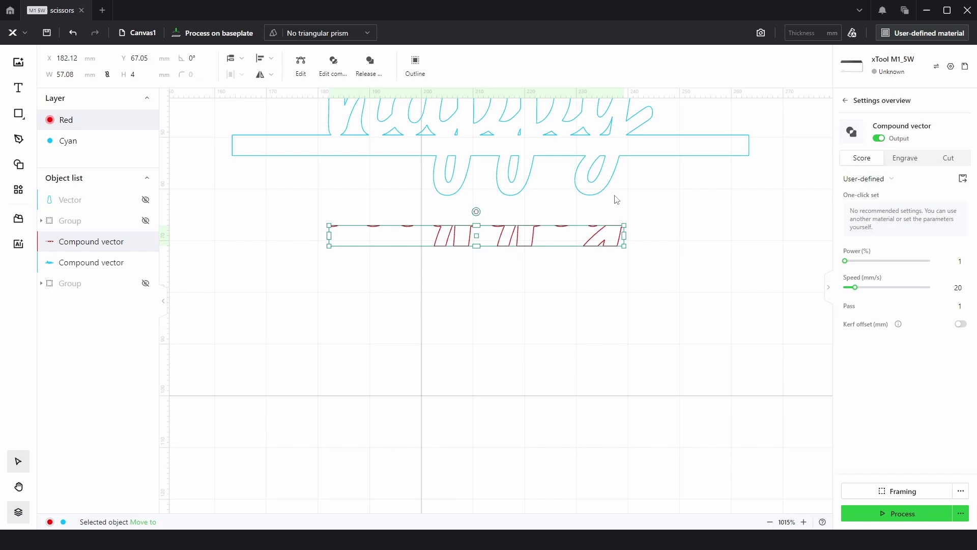
pyautogui.scroll(3, 606, 206)
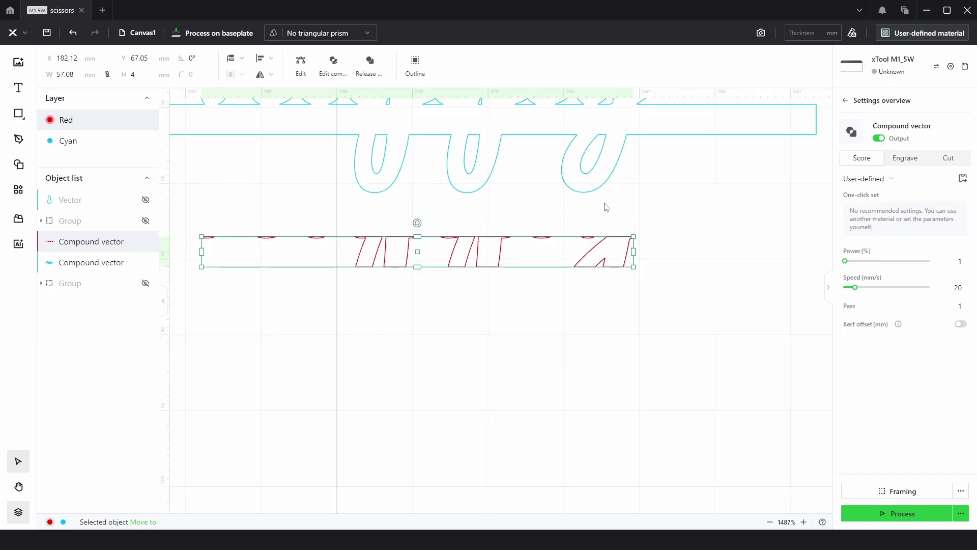
pyautogui.click(684, 324)
# - Select the red overlap shape and open its nodes for editing
pyautogui.scroll(4, 655, 329)
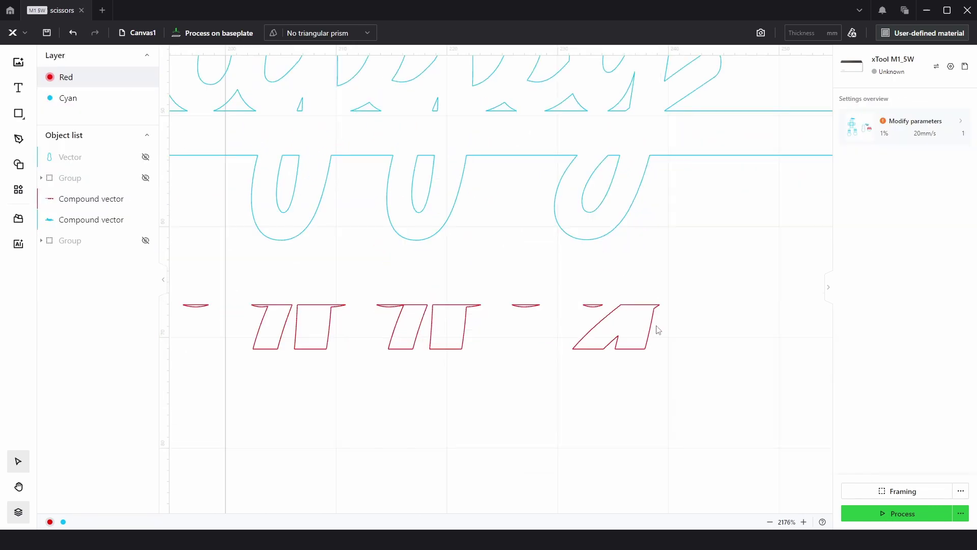
pyautogui.moveTo(655, 329); pyautogui.dragTo(767, 303)
pyautogui.click(741, 301)
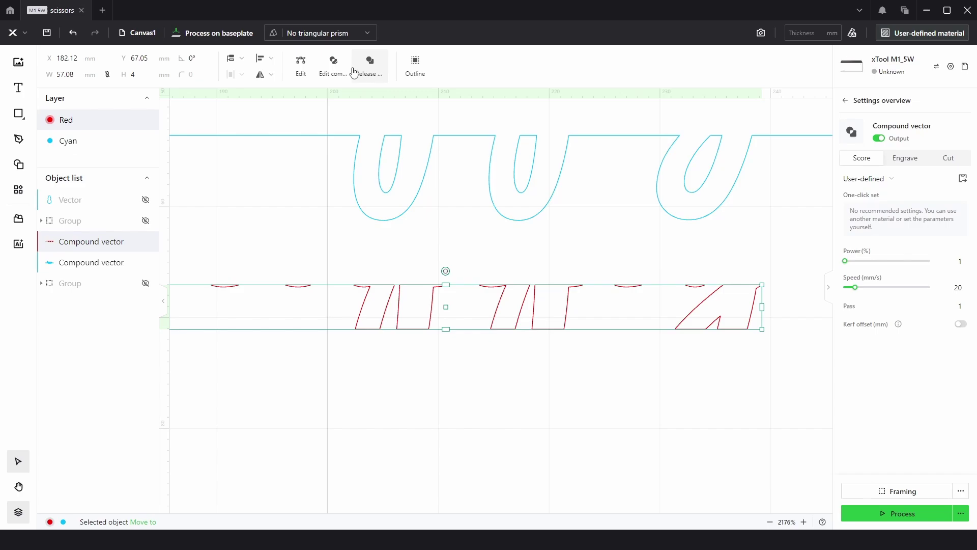
pyautogui.click(301, 66)
# - With Scissors, cut the straight bottom and top edges off the first few red fragments
pyautogui.scroll(3, 734, 286)
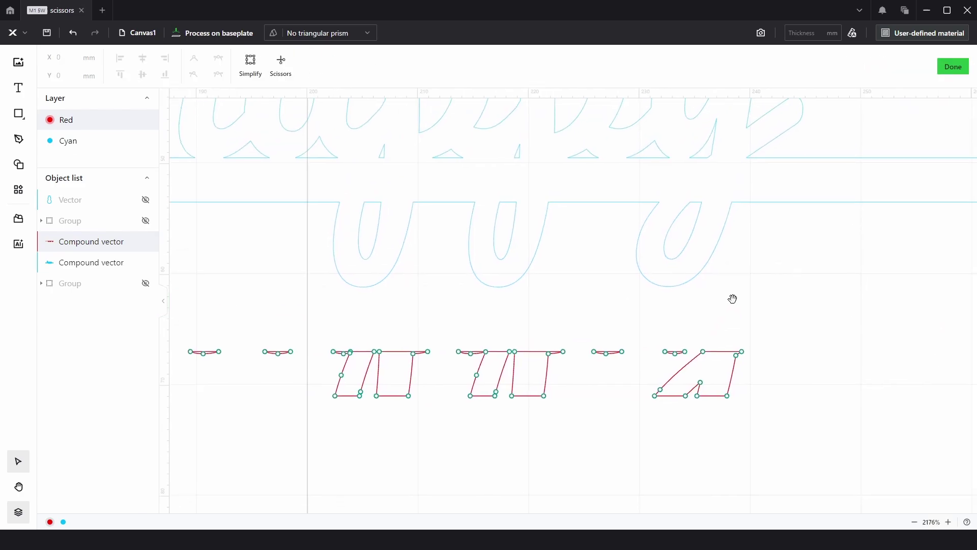
pyautogui.click(281, 64)
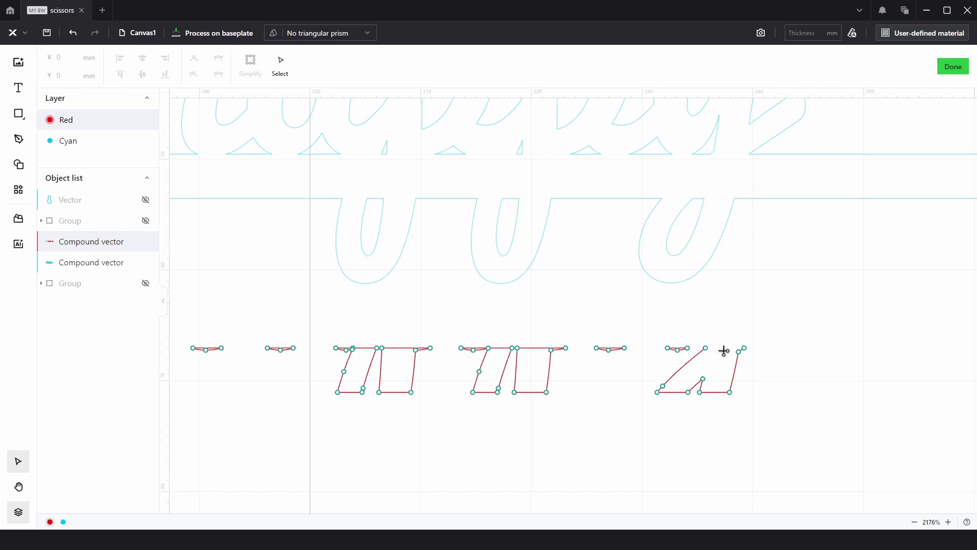
pyautogui.click(717, 391)
pyautogui.click(675, 393)
pyautogui.scroll(4, 677, 360)
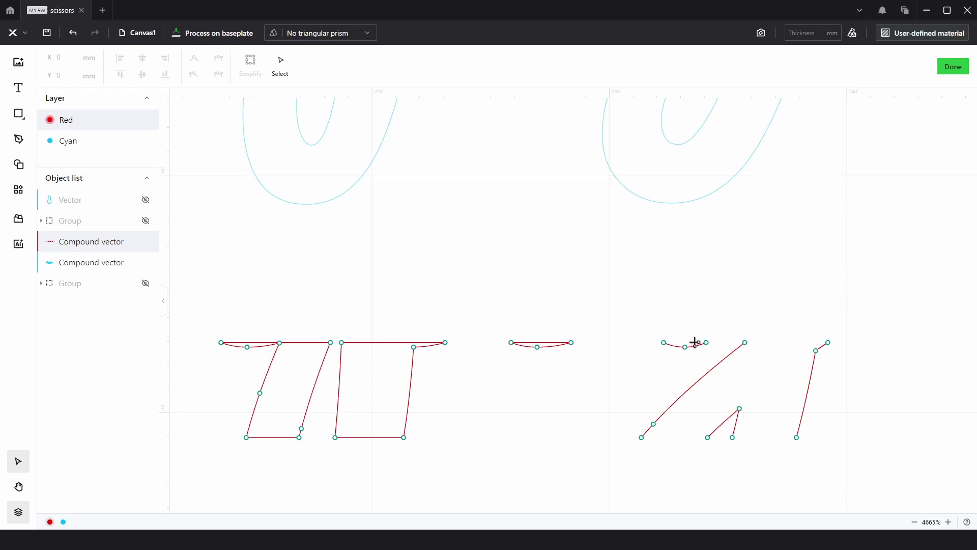
pyautogui.click(547, 343)
pyautogui.click(385, 343)
pyautogui.scroll(-4, 453, 351)
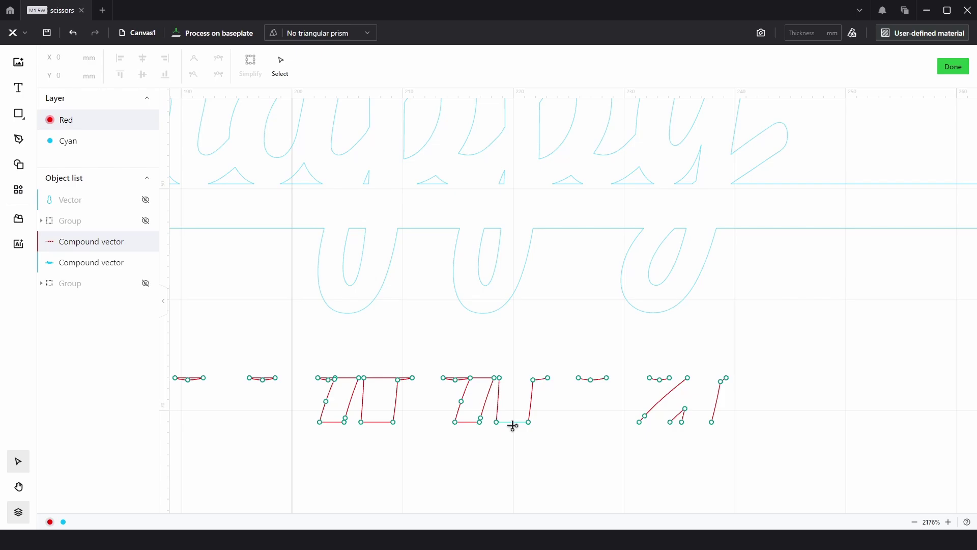
# - Cut the straight top and bottom edges off the middle, right and left red fragments
pyautogui.click(465, 423)
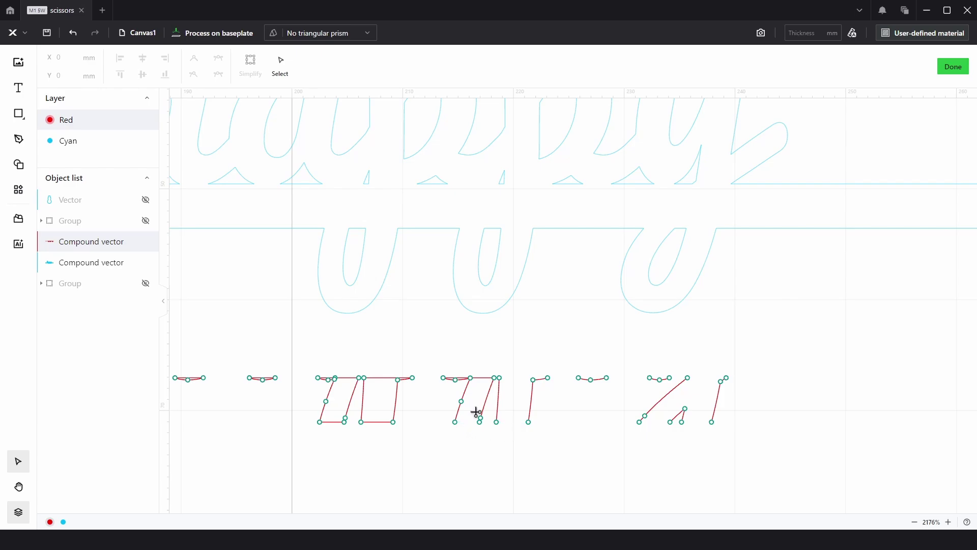
pyautogui.click(482, 379)
pyautogui.scroll(4, 458, 385)
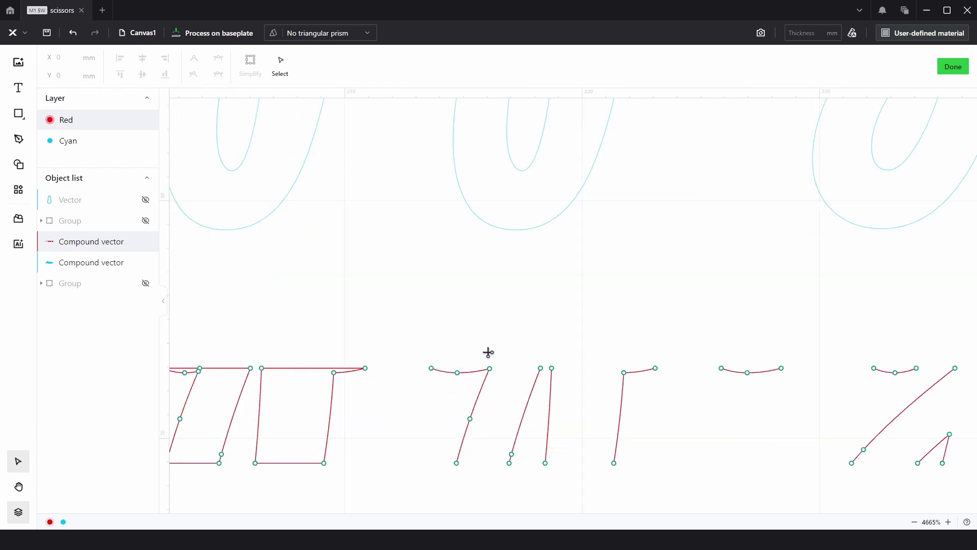
pyautogui.scroll(-2, 426, 329)
pyautogui.click(492, 443)
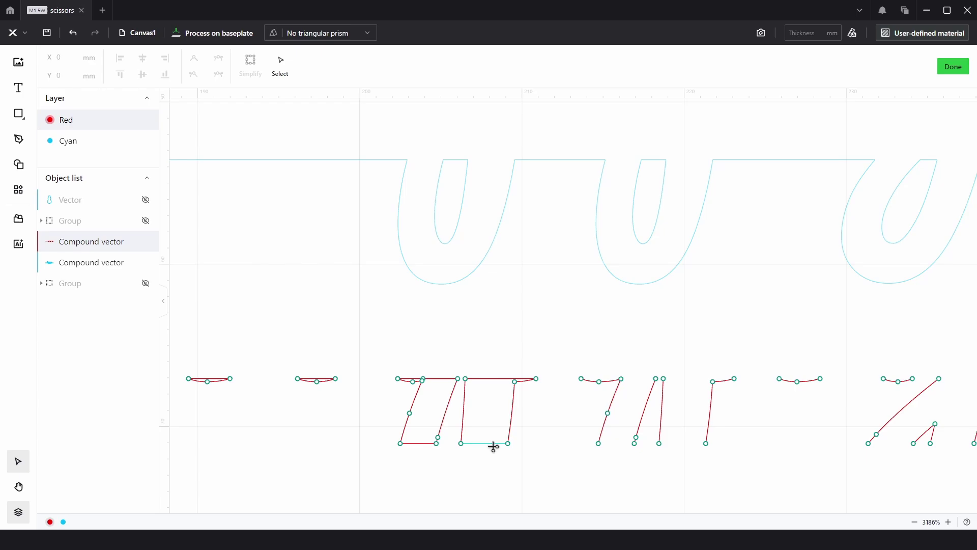
pyautogui.click(494, 380)
pyautogui.click(418, 444)
# - Cut the straight top edges off the remaining red arcs, leaving only open curves
pyautogui.scroll(3, 405, 394)
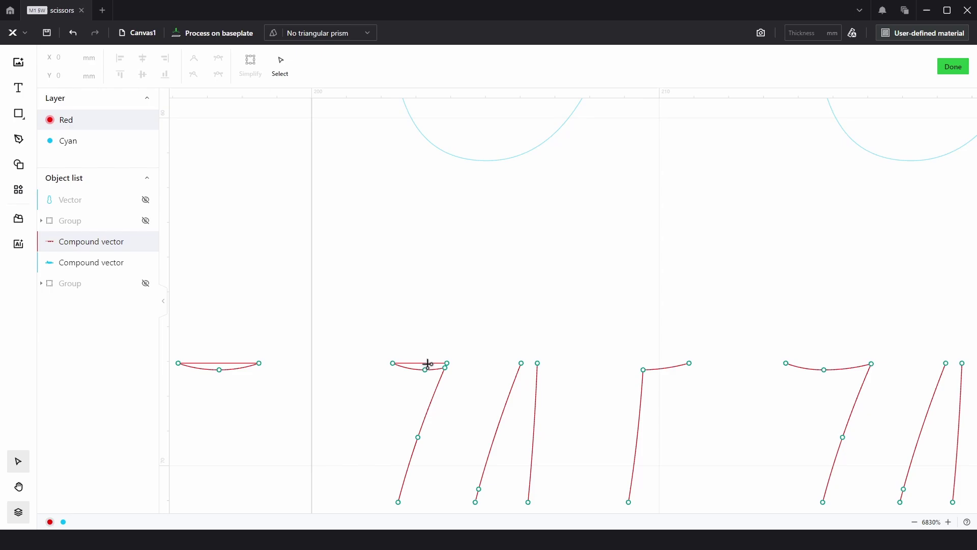
pyautogui.click(433, 363)
pyautogui.moveTo(396, 342); pyautogui.dragTo(517, 309)
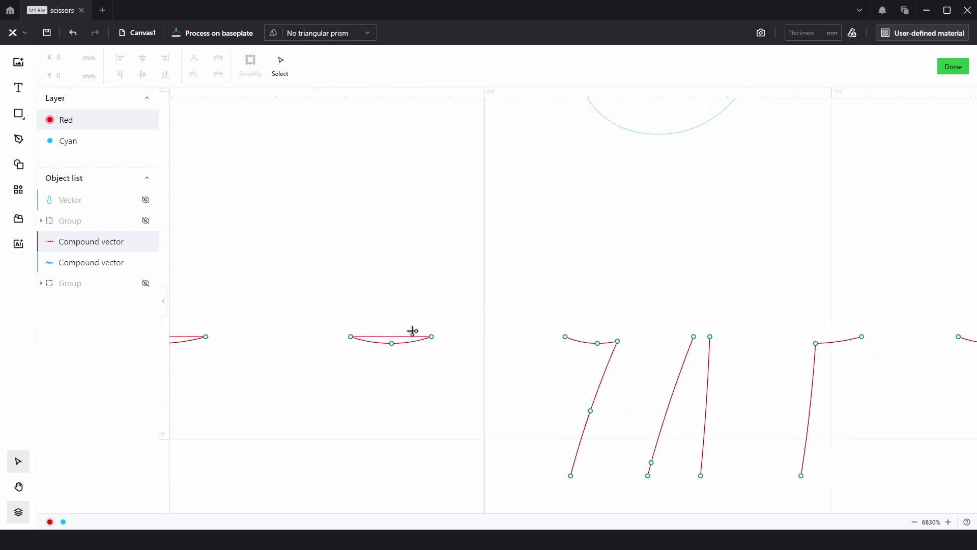
pyautogui.click(409, 337)
pyautogui.moveTo(404, 338); pyautogui.dragTo(702, 285)
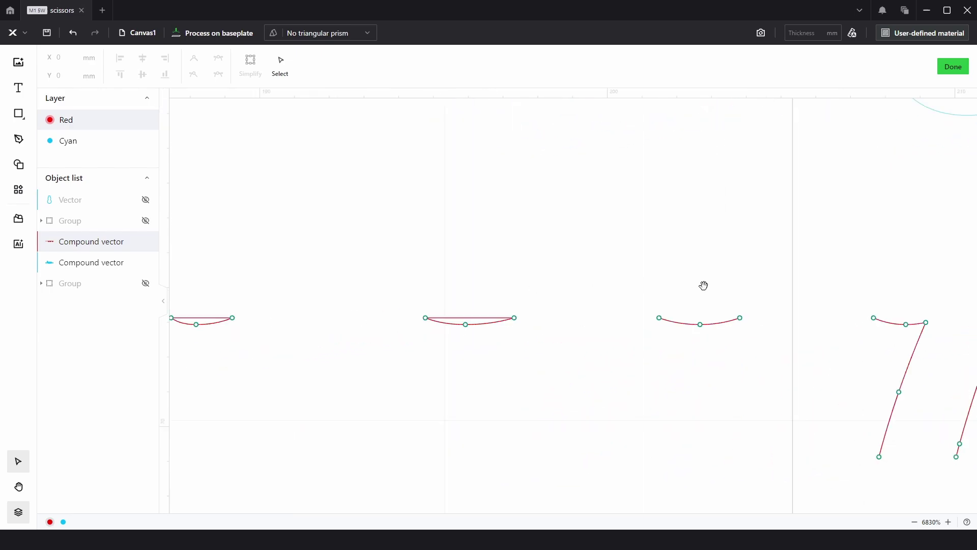
pyautogui.click(543, 318)
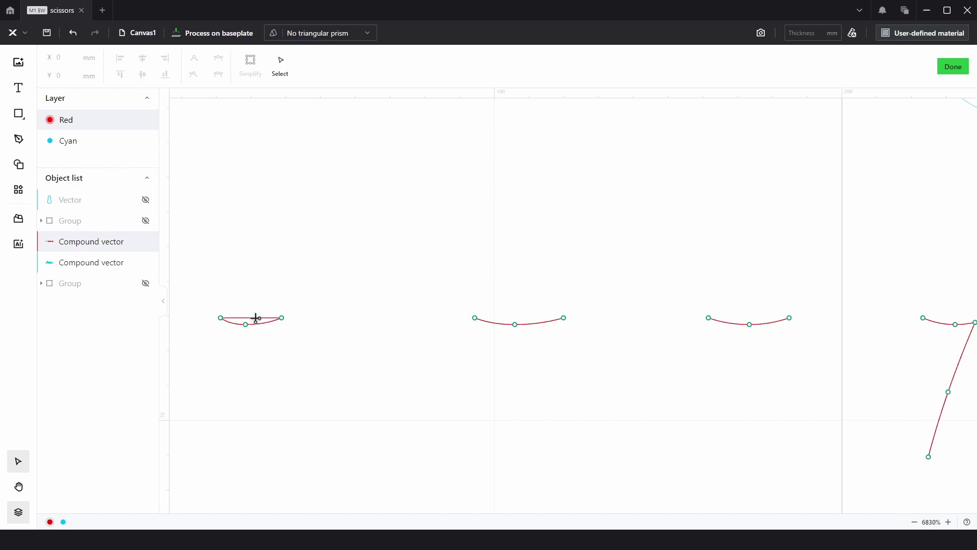
pyautogui.click(256, 318)
pyautogui.scroll(-5, 360, 312)
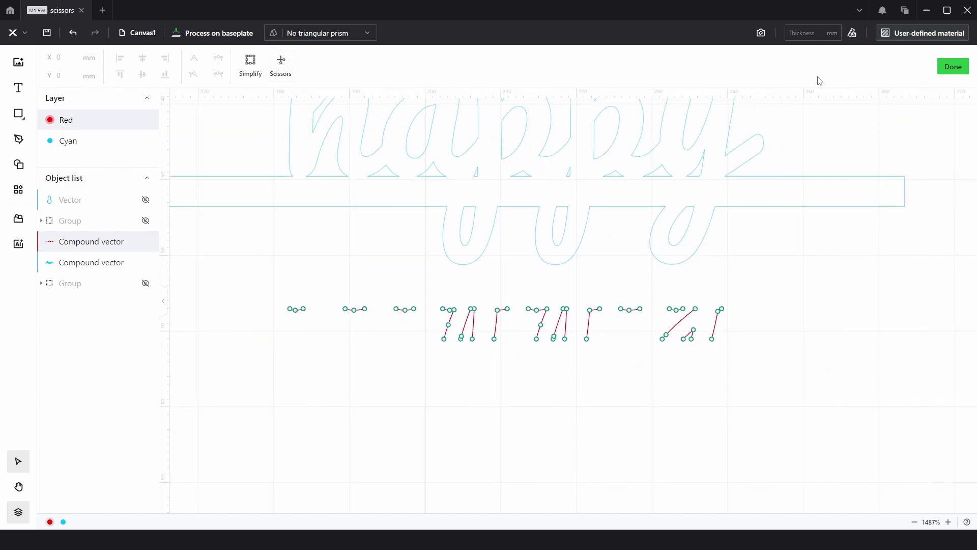
# - Finish node editing and align the trimmed red strokes exactly over the cyan happy outline's overlaps
pyautogui.click(951, 67)
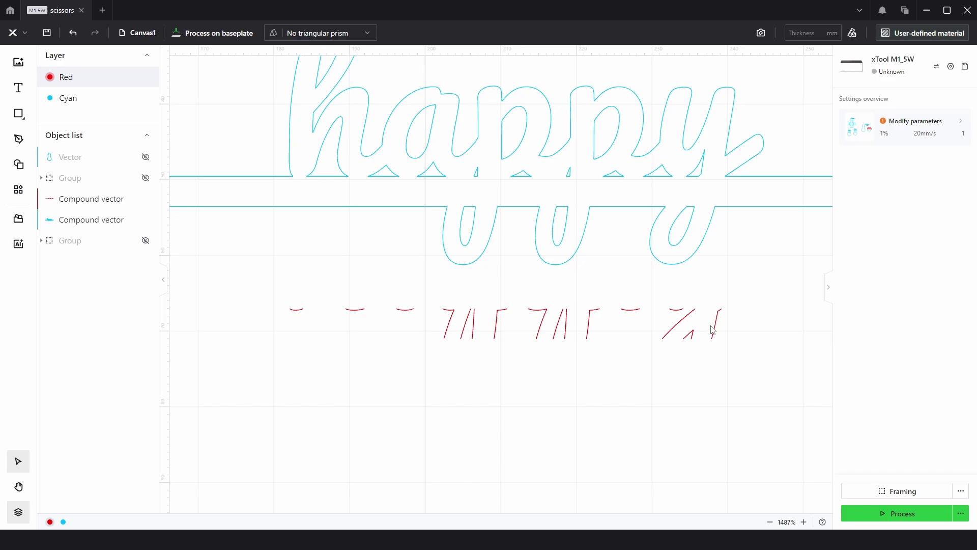
pyautogui.moveTo(715, 333); pyautogui.dragTo(720, 190)
pyautogui.scroll(6, 725, 198)
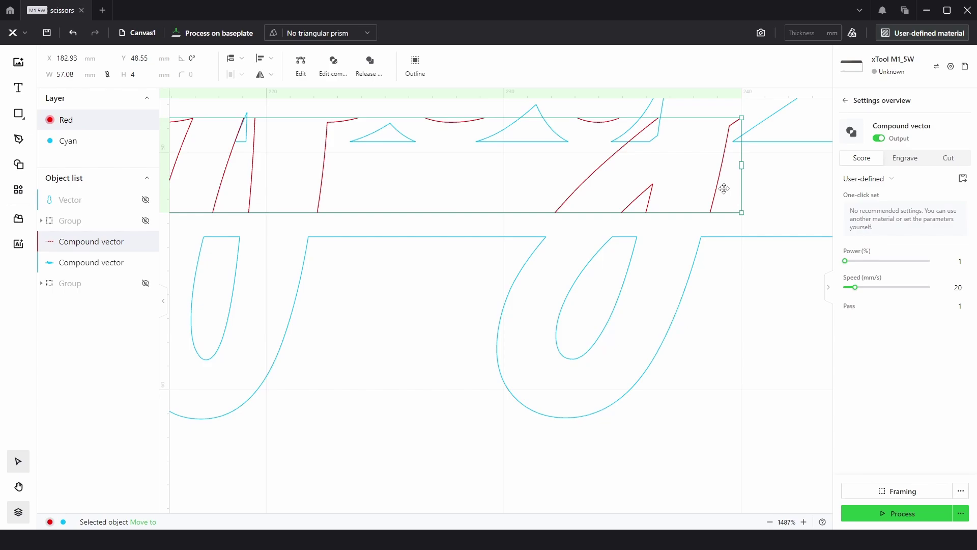
pyautogui.scroll(3, 728, 202)
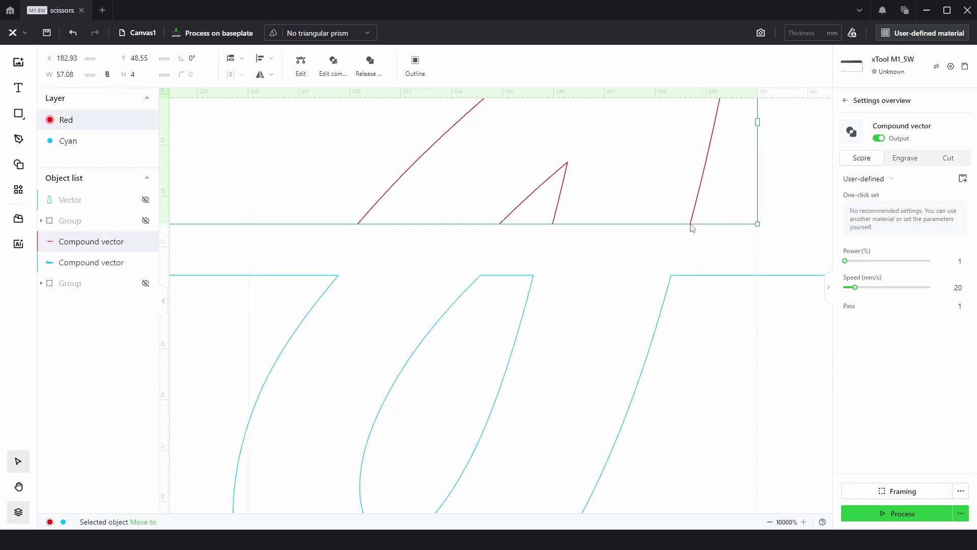
pyautogui.moveTo(691, 233); pyautogui.dragTo(670, 280)
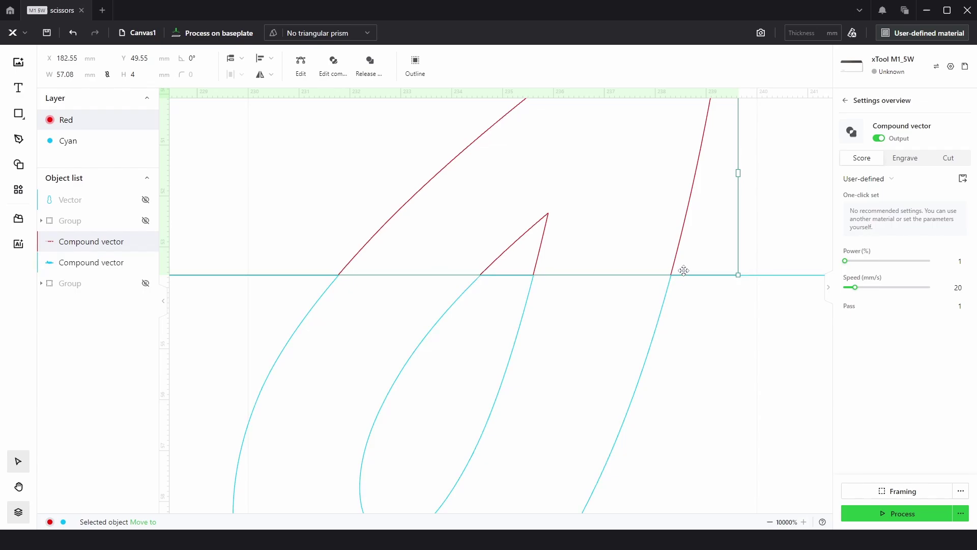
pyautogui.click(691, 328)
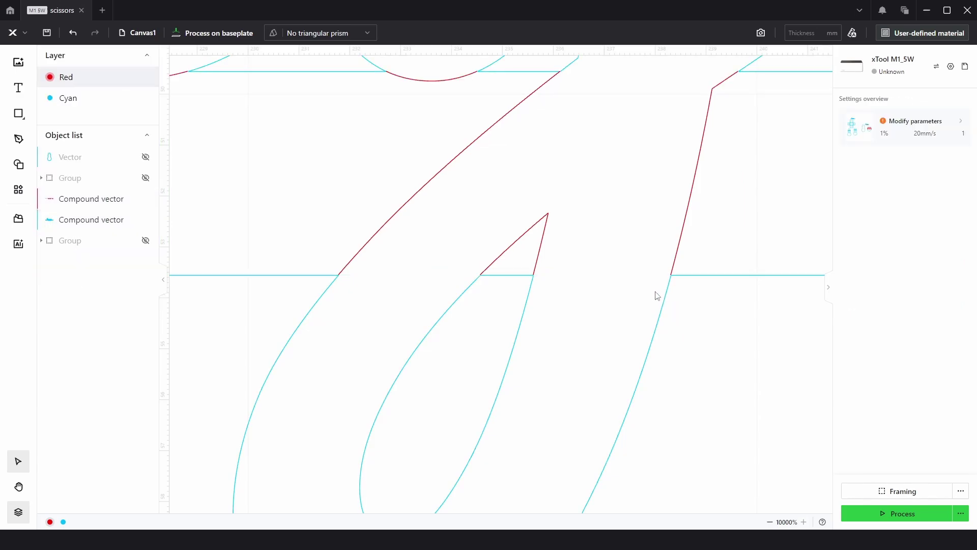
pyautogui.scroll(-10, 657, 295)
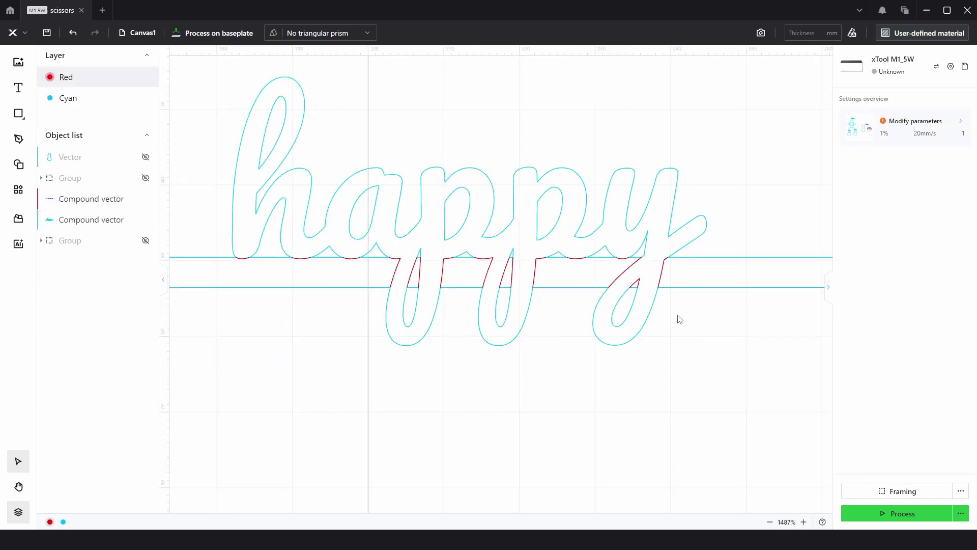
pyautogui.scroll(-2, 679, 319)
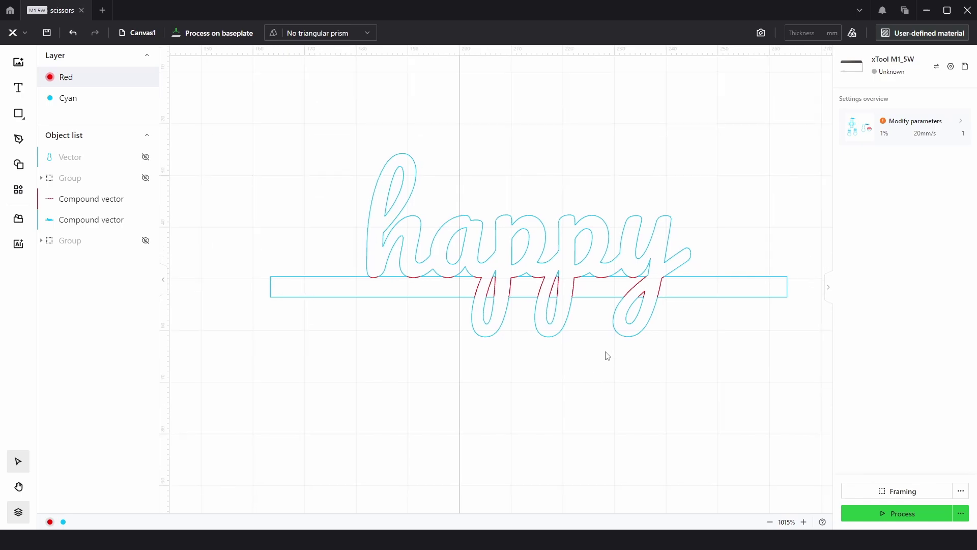
# - Set the cyan welded happy outline to Cut at 1% power and 16 mm/s
pyautogui.click(660, 289)
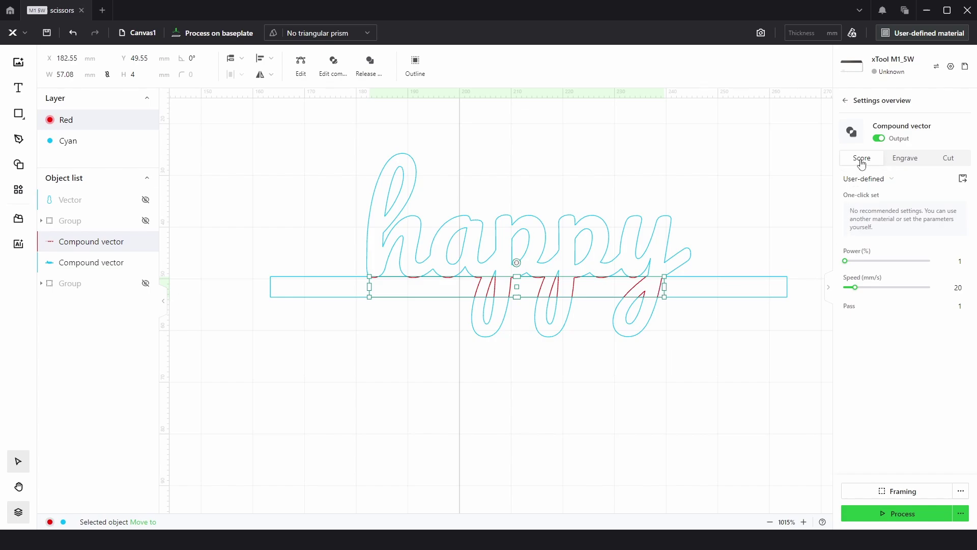
pyautogui.moveTo(770, 216); pyautogui.dragTo(720, 321)
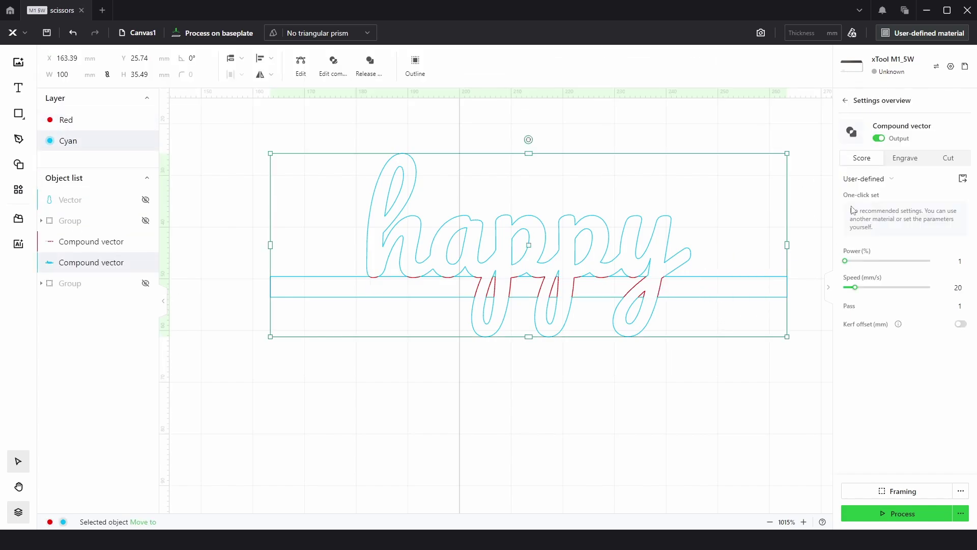
pyautogui.click(947, 159)
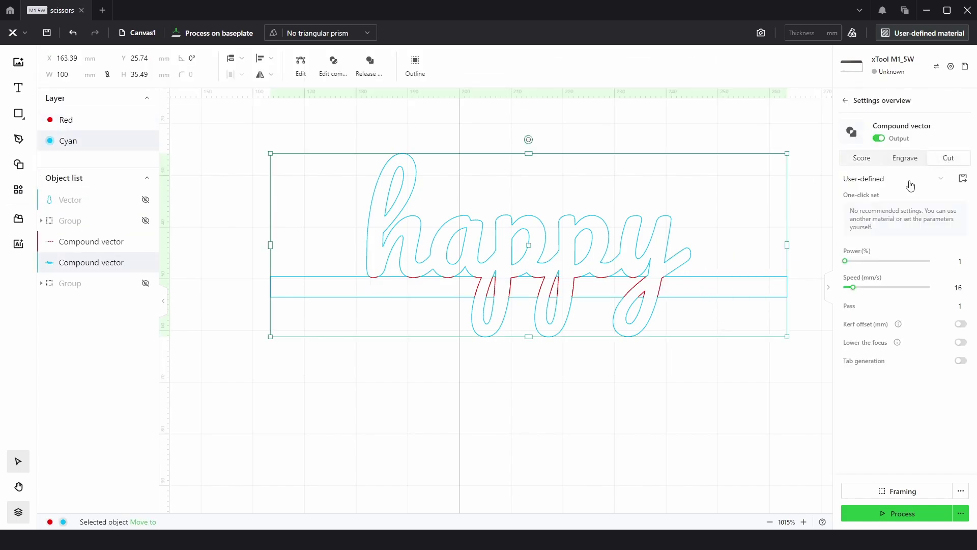
pyautogui.click(639, 376)
pyautogui.moveTo(695, 373); pyautogui.dragTo(646, 364)
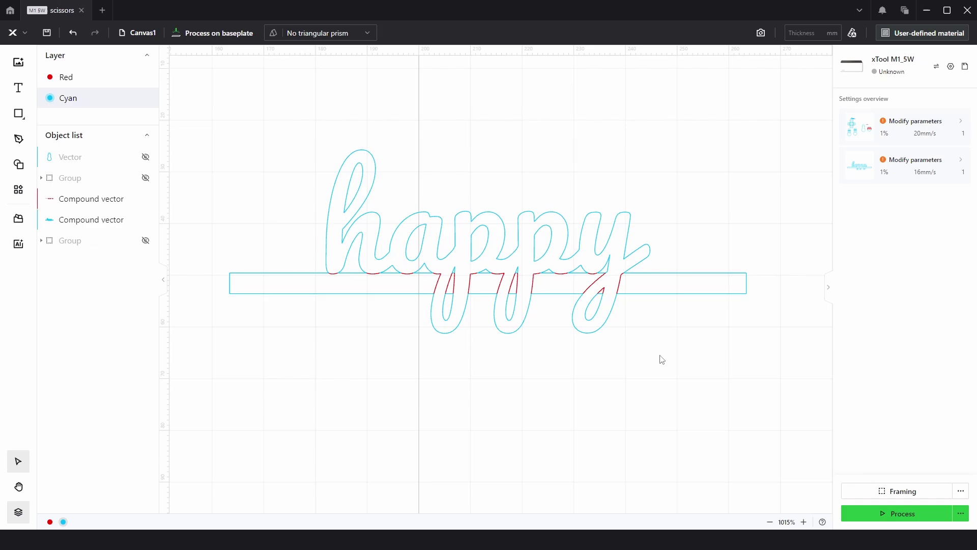